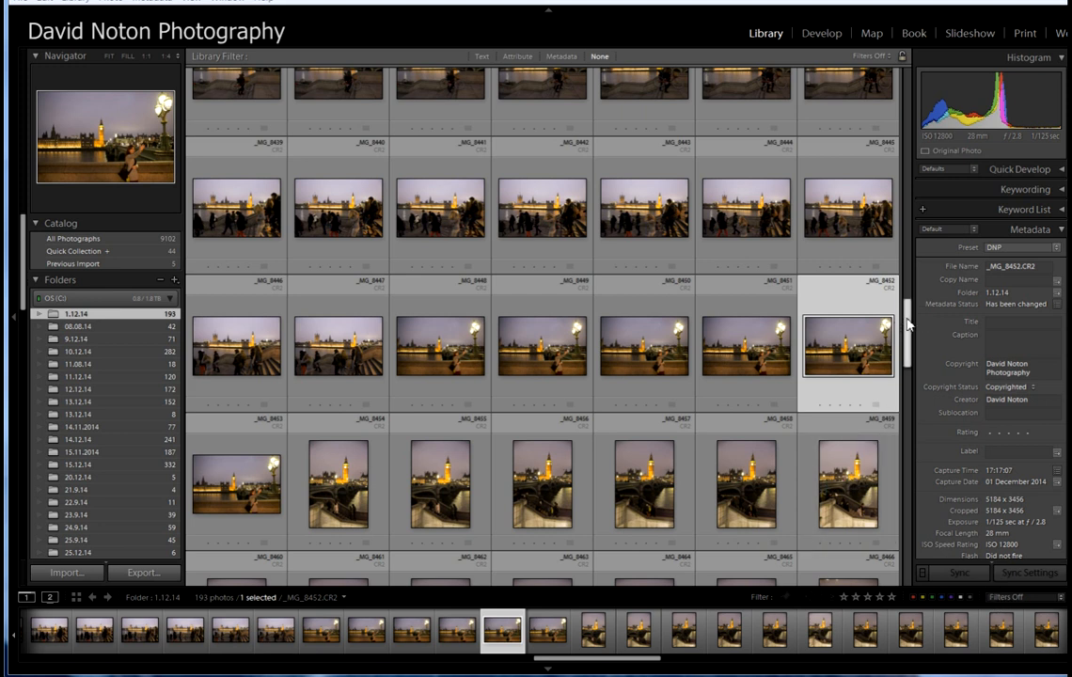
Open the photo _MG_8452.CR2 in the Develop module and fit the whole image in view
{"action": "left_click_drag", "start_coordinate": [908, 325], "coordinate": [987, 361]}
{"action": "left_click_drag", "start_coordinate": [926, 308], "coordinate": [914, 350]}
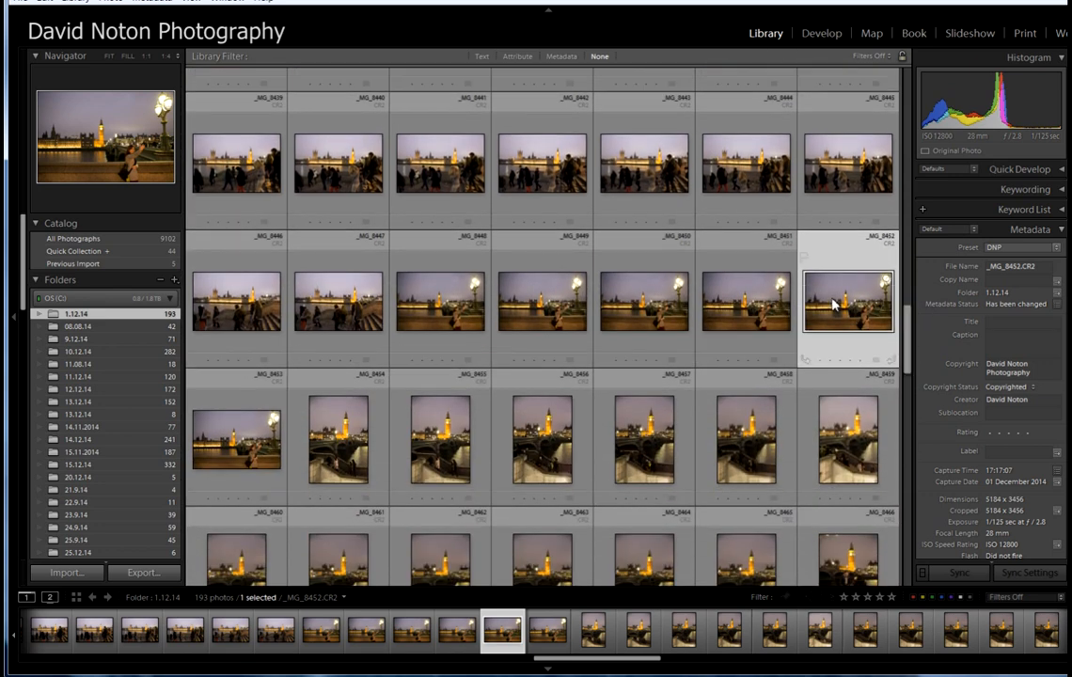
{"action": "left_click", "coordinate": [817, 35]}
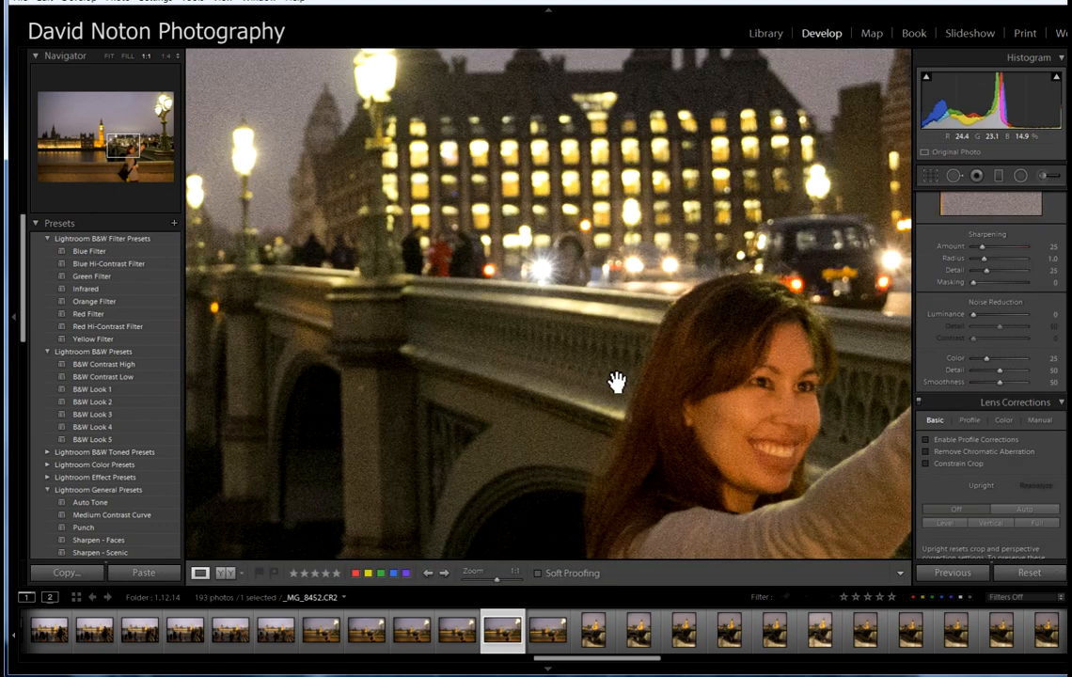
{"action": "left_click", "coordinate": [615, 378]}
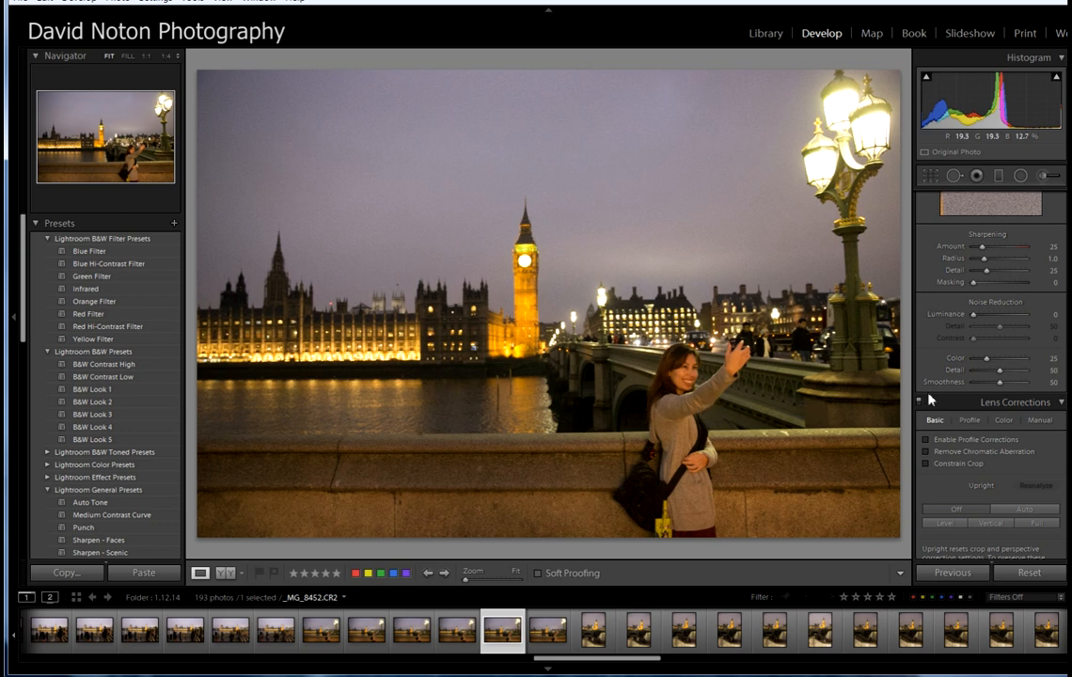
Set the photo's white balance to the Auto preset
{"action": "scroll", "coordinate": [992, 376], "scroll_direction": "up", "scroll_amount": 10}
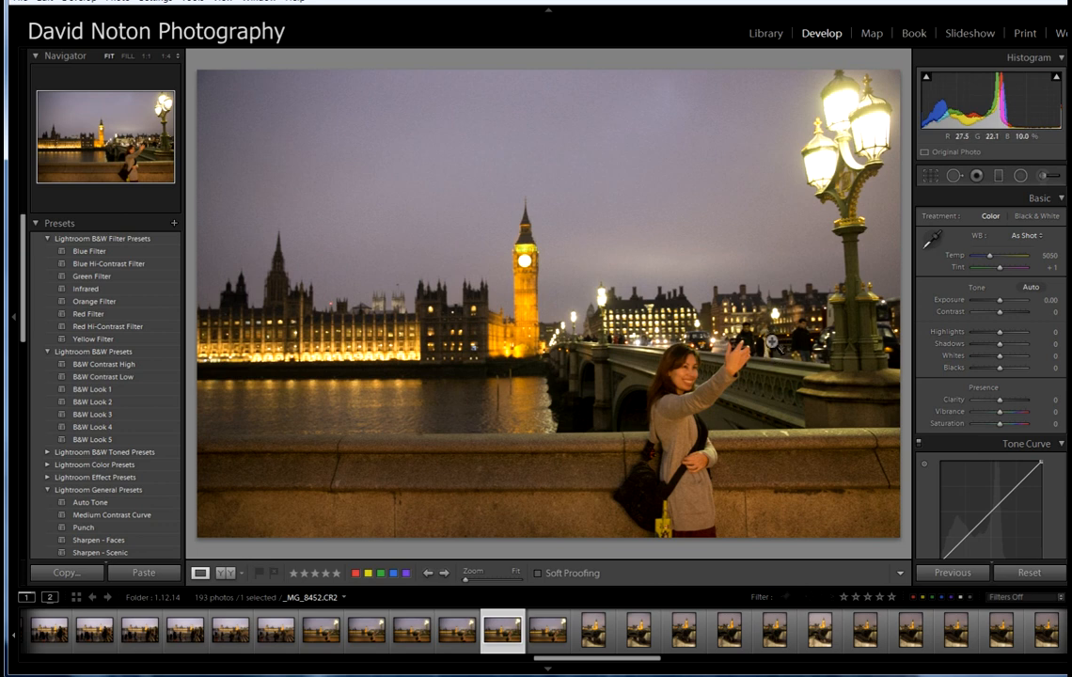
{"action": "left_click", "coordinate": [1040, 237]}
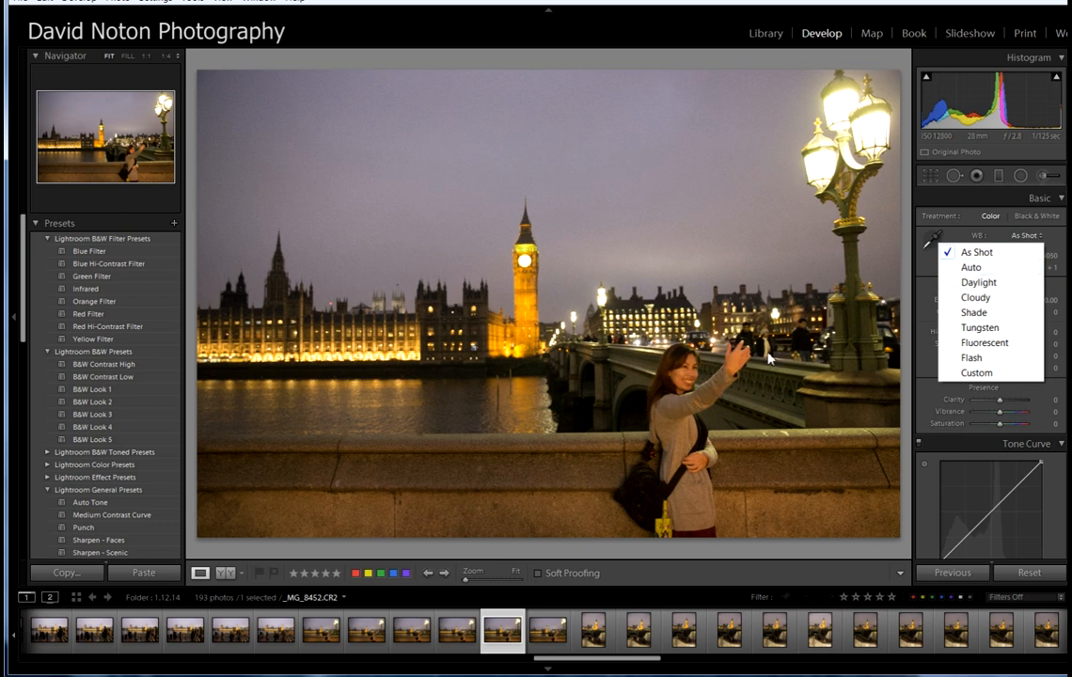
{"action": "left_click", "coordinate": [975, 270]}
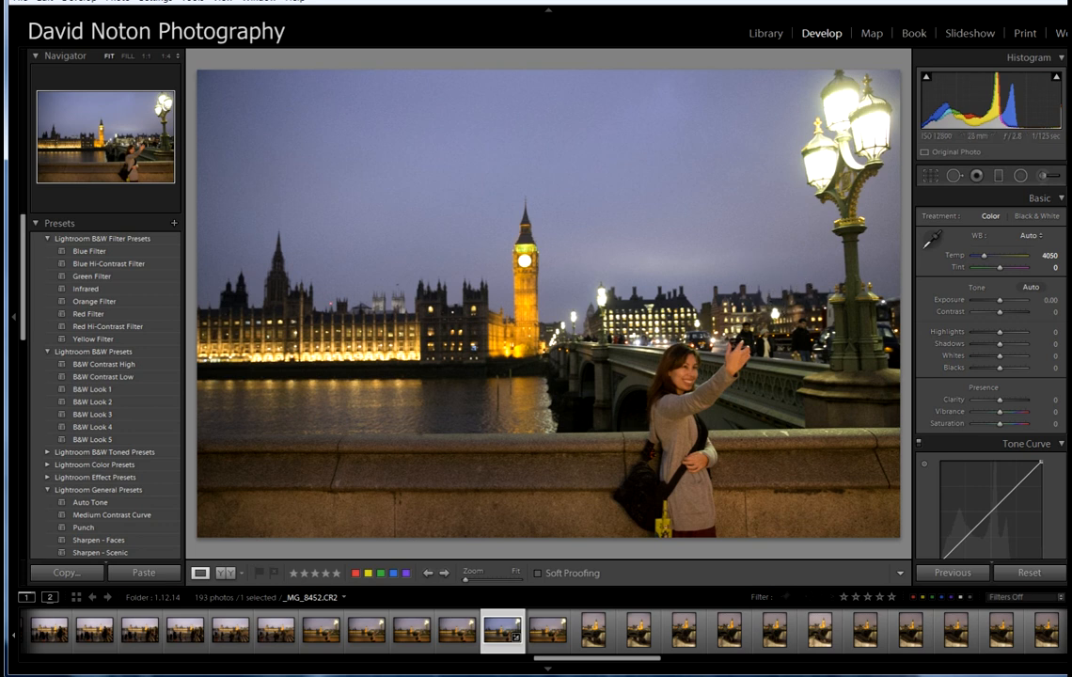
Recover tonal detail by setting Shadows to +17 and Highlights to -45
{"action": "scroll", "coordinate": [992, 376], "scroll_direction": "down", "scroll_amount": 1}
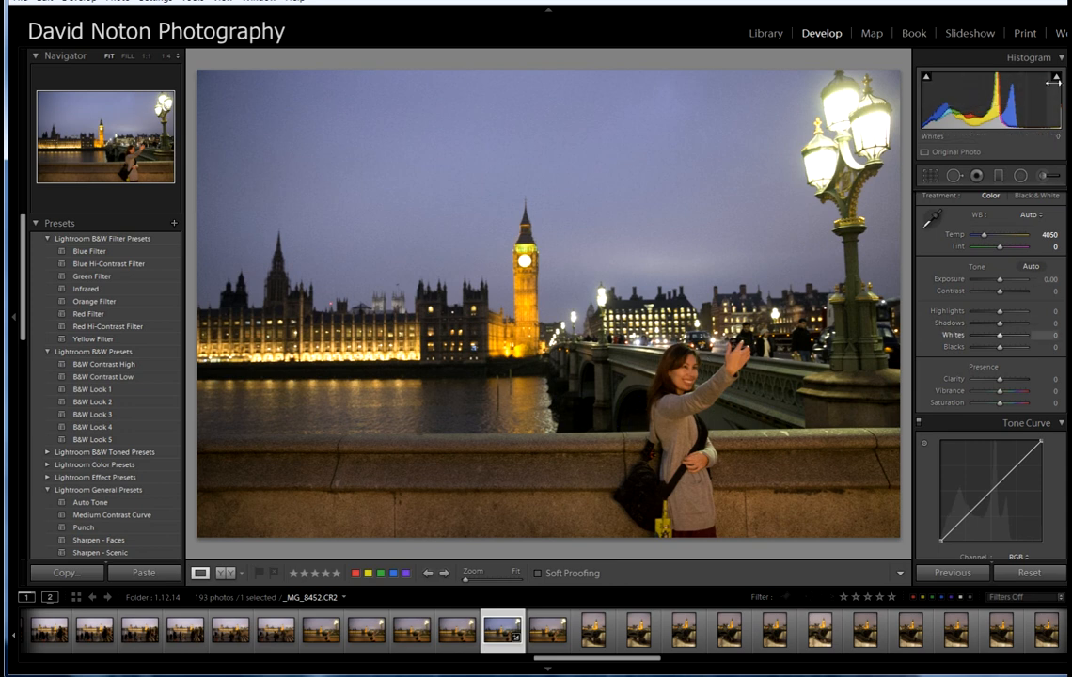
{"action": "mouse_move", "coordinate": [1056, 80]}
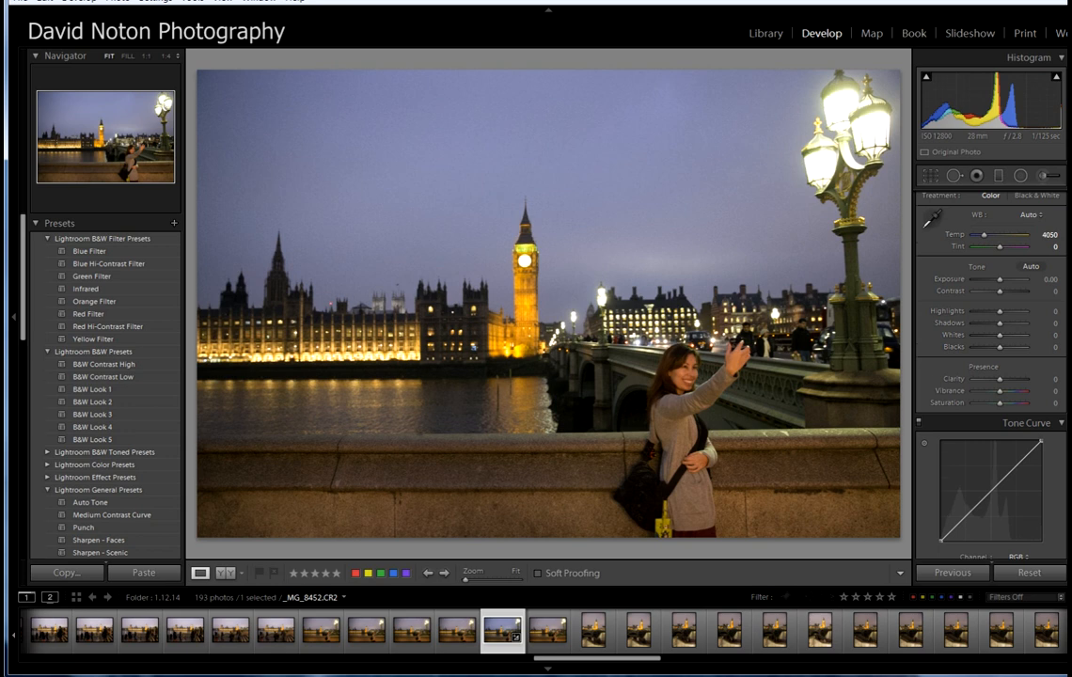
{"action": "scroll", "coordinate": [949, 229], "scroll_direction": "down", "scroll_amount": 2}
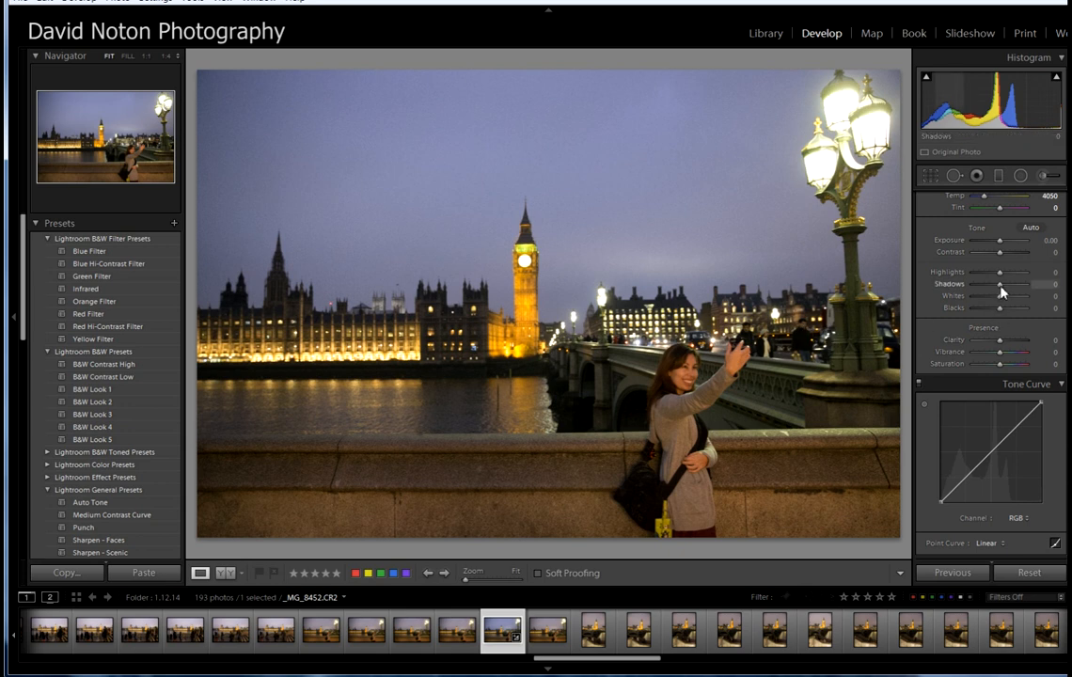
{"action": "left_click_drag", "start_coordinate": [999, 286], "coordinate": [1022, 293]}
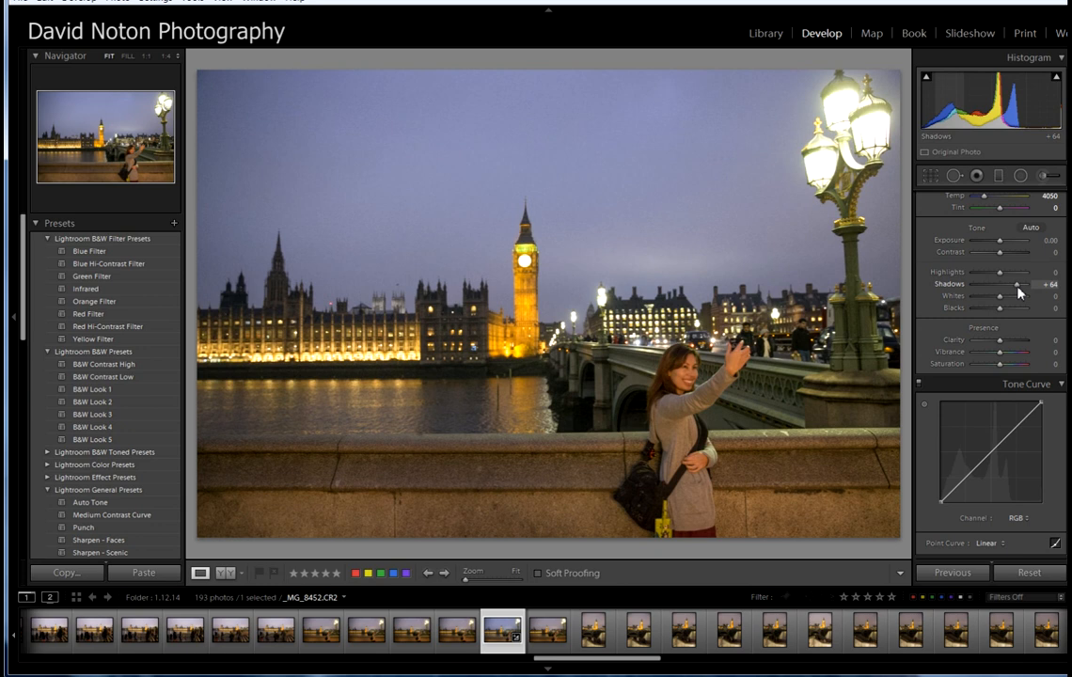
{"action": "left_click_drag", "start_coordinate": [1016, 293], "coordinate": [1005, 291]}
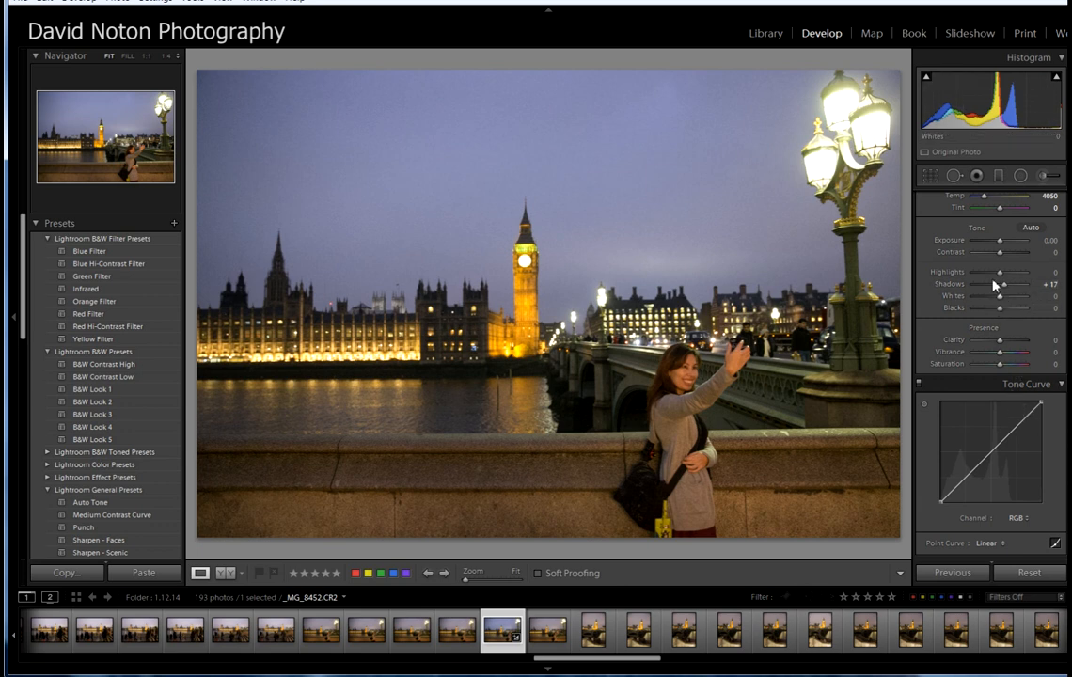
{"action": "left_click_drag", "start_coordinate": [1000, 278], "coordinate": [992, 277]}
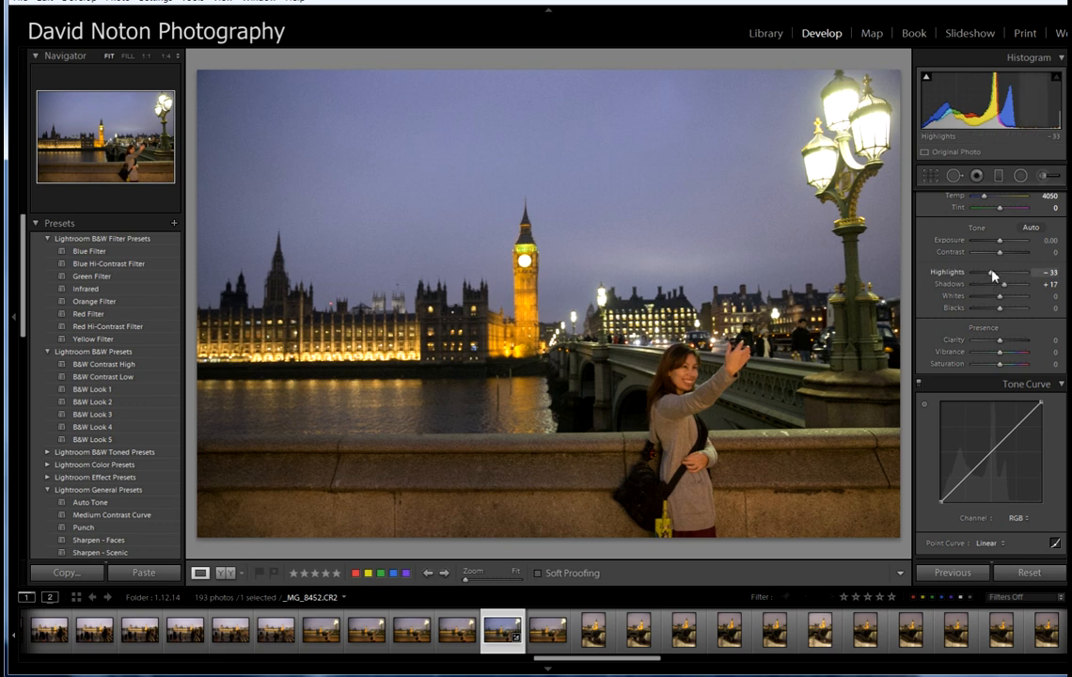
{"action": "left_click_drag", "start_coordinate": [991, 272], "coordinate": [986, 276]}
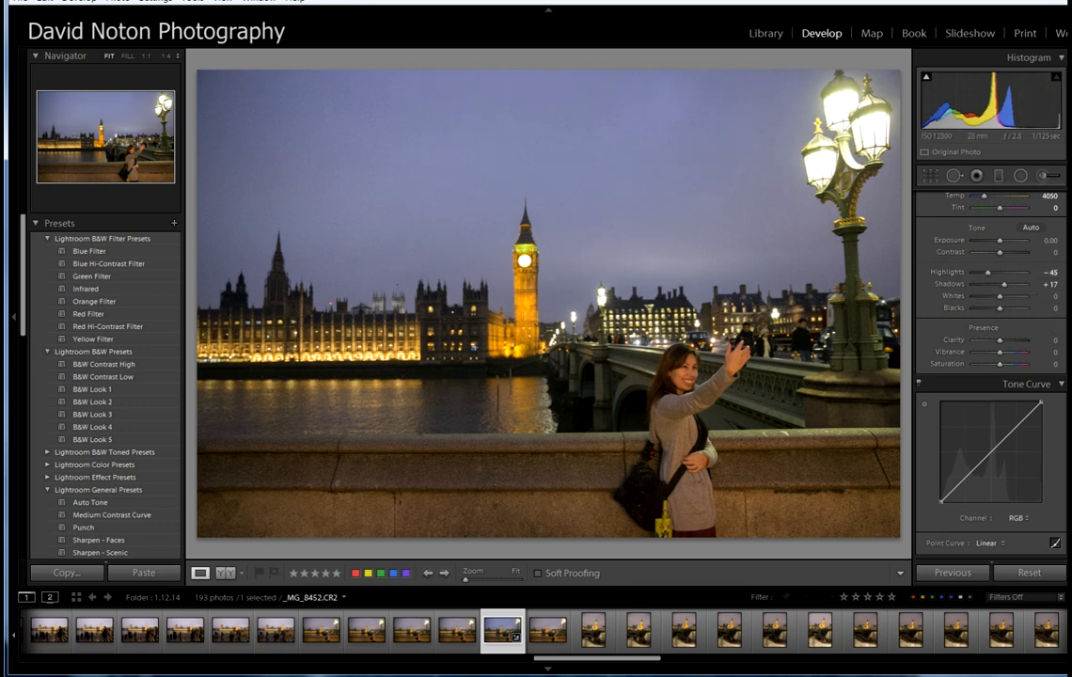
Boost the photo's Vibrance to +17
{"action": "scroll", "coordinate": [1058, 311], "scroll_direction": "down", "scroll_amount": 2}
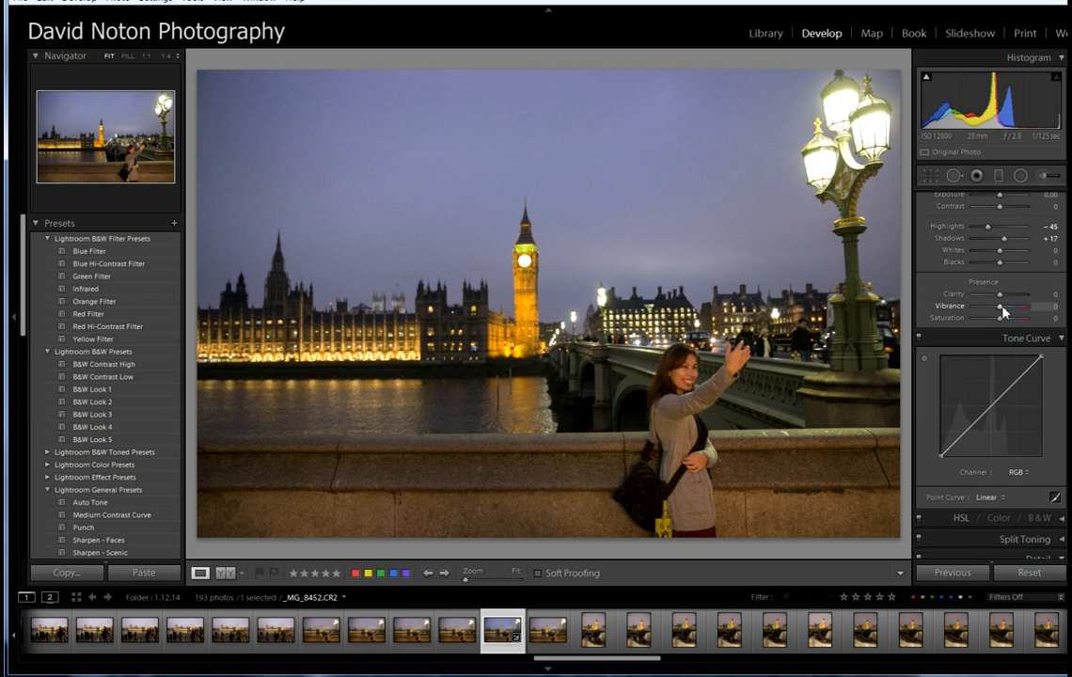
{"action": "left_click_drag", "start_coordinate": [1002, 312], "coordinate": [1006, 313]}
{"action": "left_click_drag", "start_coordinate": [1007, 312], "coordinate": [1004, 312]}
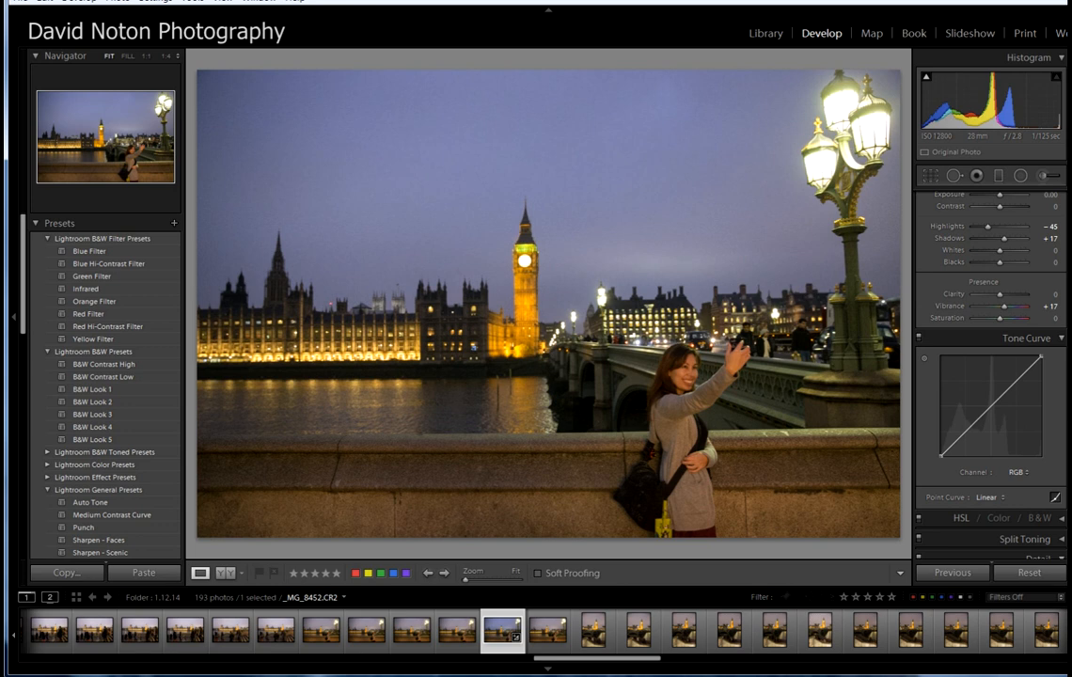
Raise the upper RGB tone curve to about 65.5 / 74.5 %, anchor its shadow end with a second point, and compare before and after
{"action": "scroll", "coordinate": [992, 377], "scroll_direction": "down", "scroll_amount": 3}
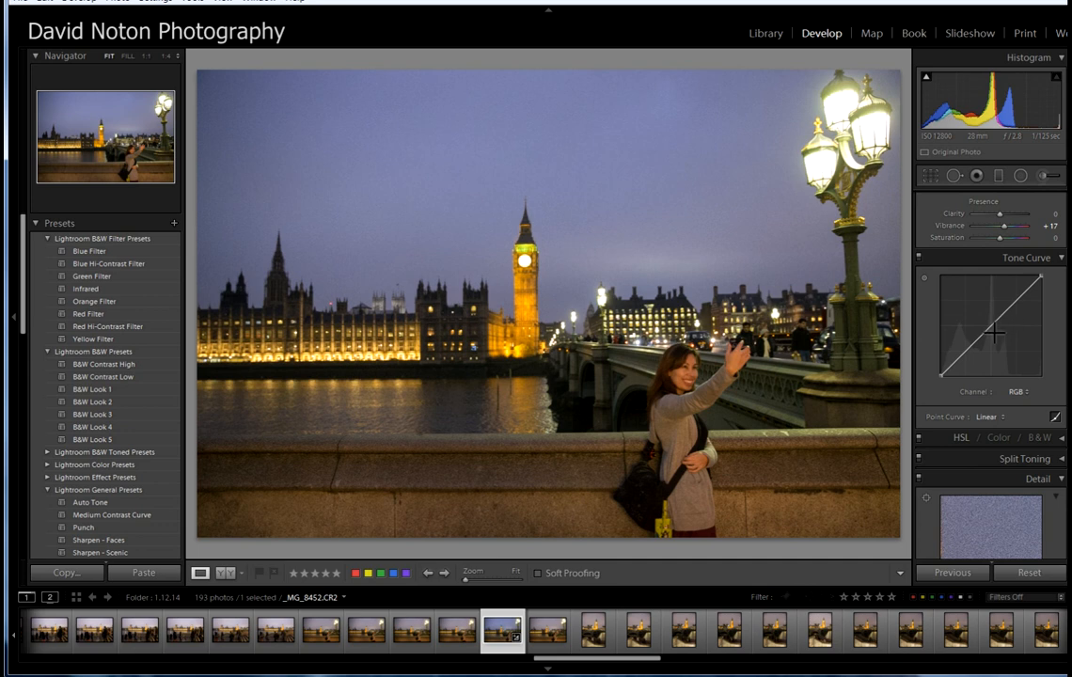
{"action": "left_click_drag", "start_coordinate": [993, 323], "coordinate": [1006, 303]}
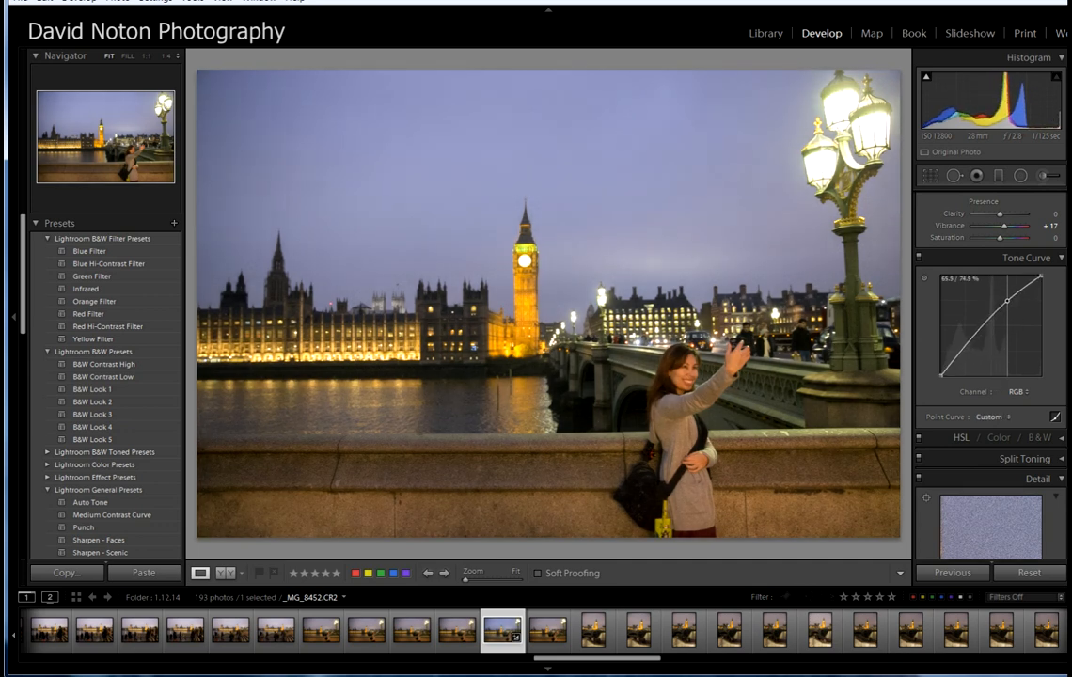
{"action": "left_click", "coordinate": [958, 355]}
{"action": "left_click_drag", "start_coordinate": [958, 355], "coordinate": [960, 355]}
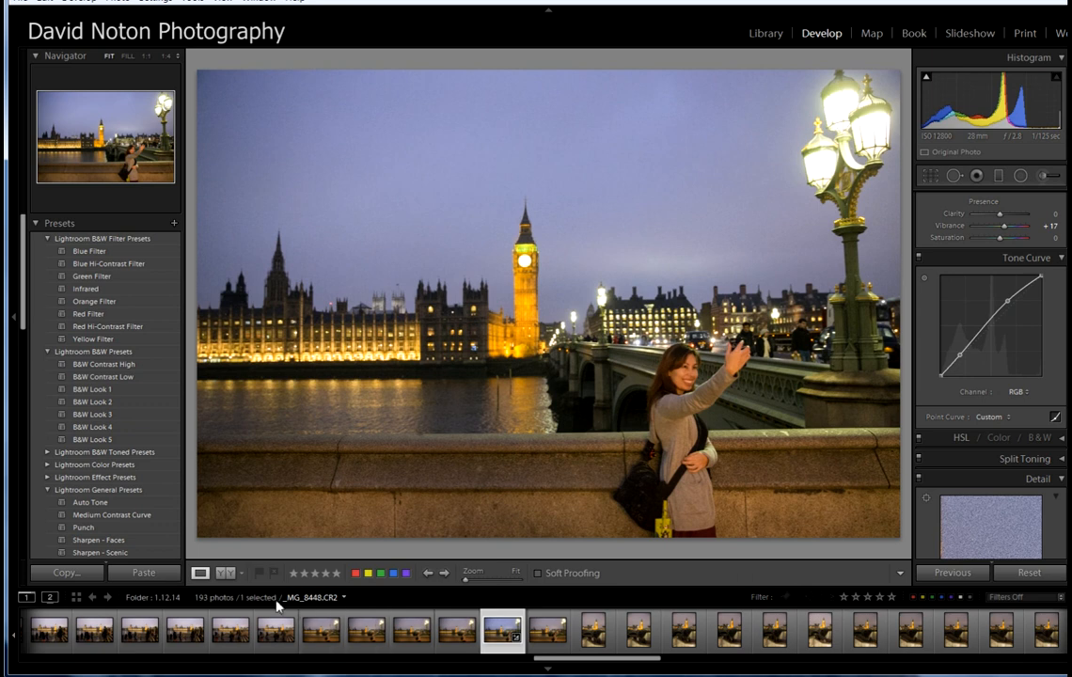
{"action": "left_click", "coordinate": [226, 573]}
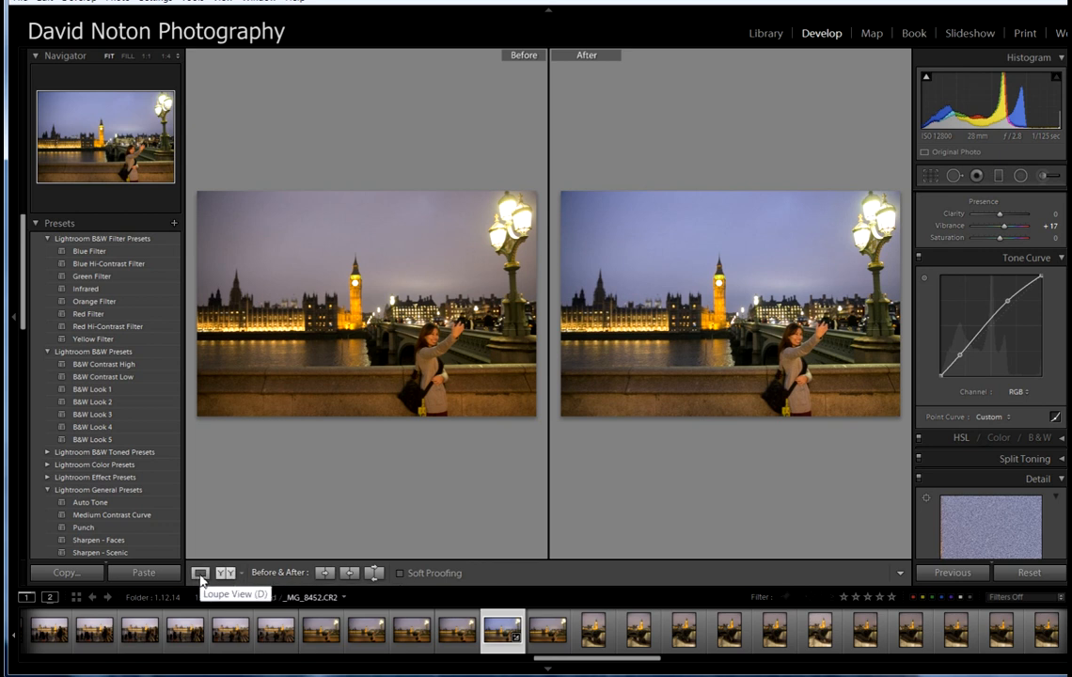
{"action": "left_click", "coordinate": [201, 573]}
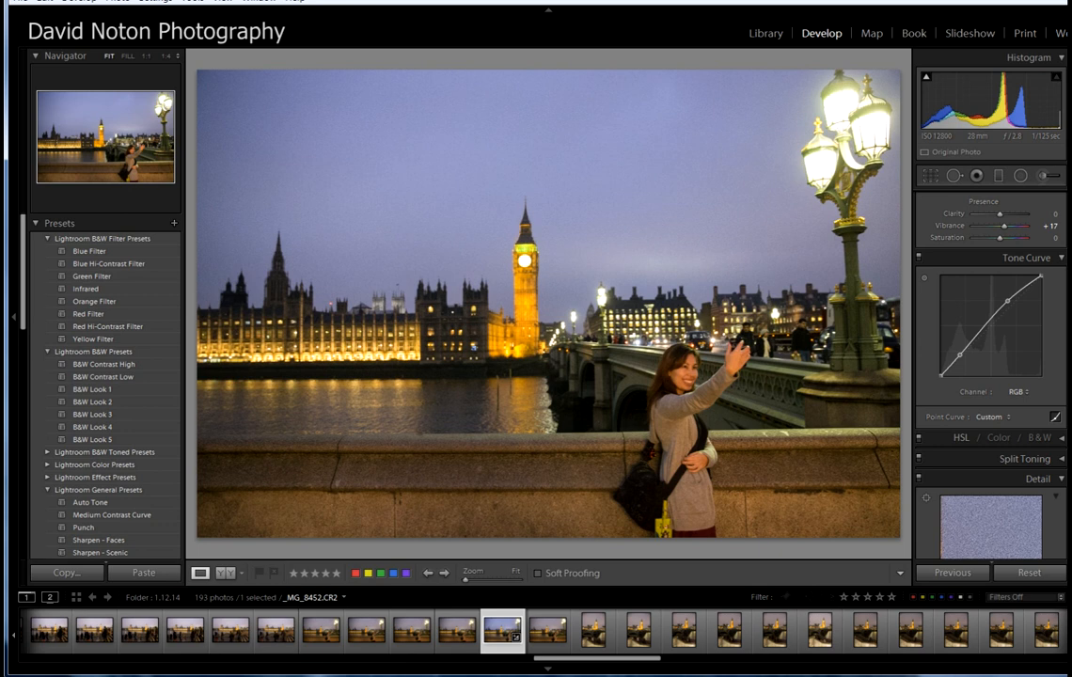
Apply the Sharpen - Scenic preset and shift the Detail preview onto the edge of the lit building to check the sharpening
{"action": "scroll", "coordinate": [992, 366], "scroll_direction": "down", "scroll_amount": 5}
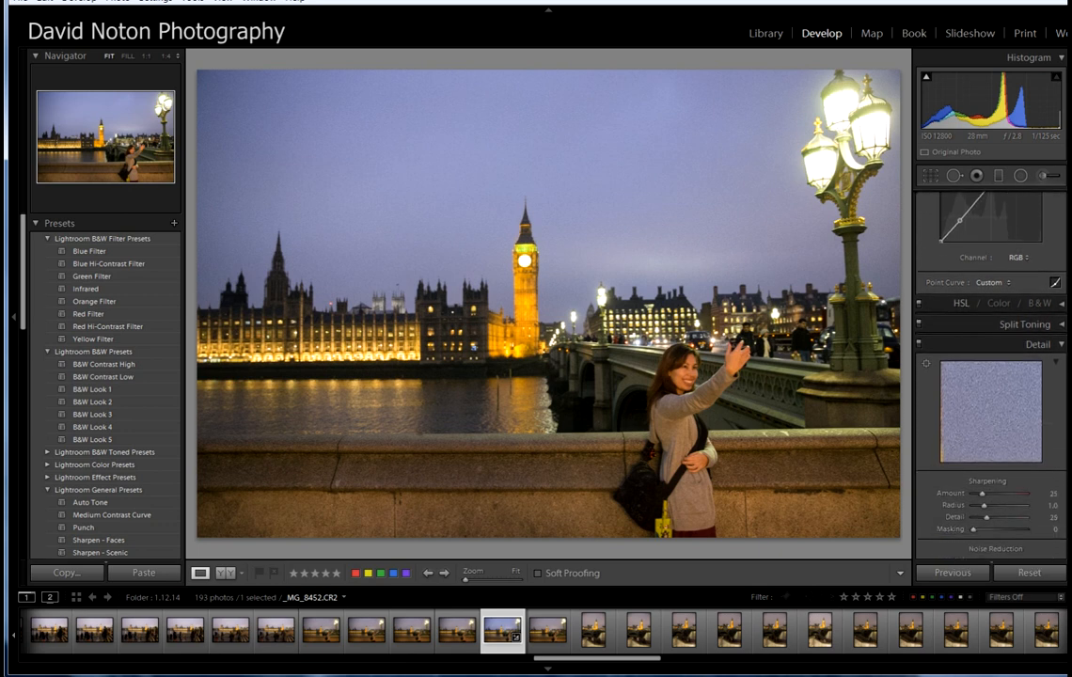
{"action": "scroll", "coordinate": [950, 341], "scroll_direction": "down", "scroll_amount": 2}
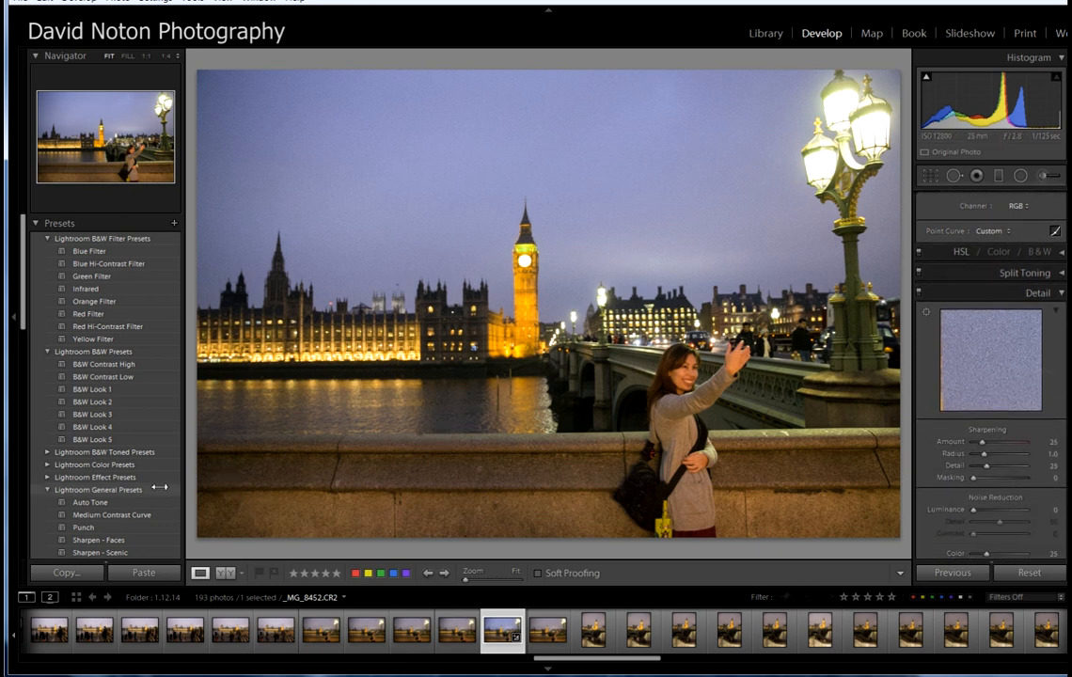
{"action": "left_click", "coordinate": [101, 552]}
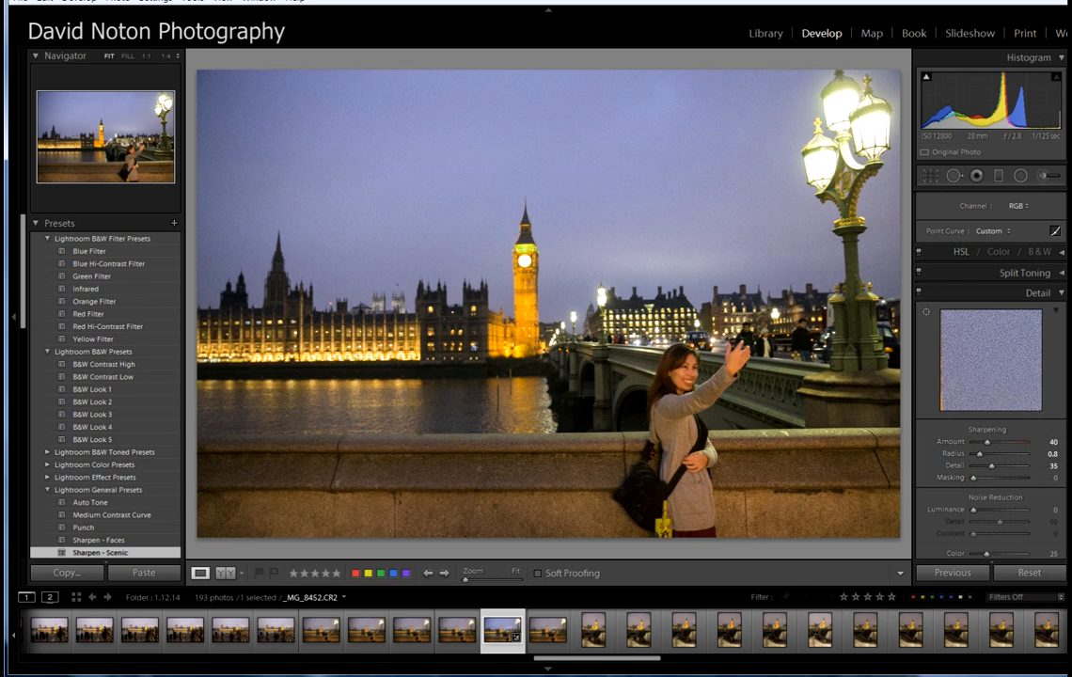
{"action": "scroll", "coordinate": [996, 349], "scroll_direction": "down", "scroll_amount": 1}
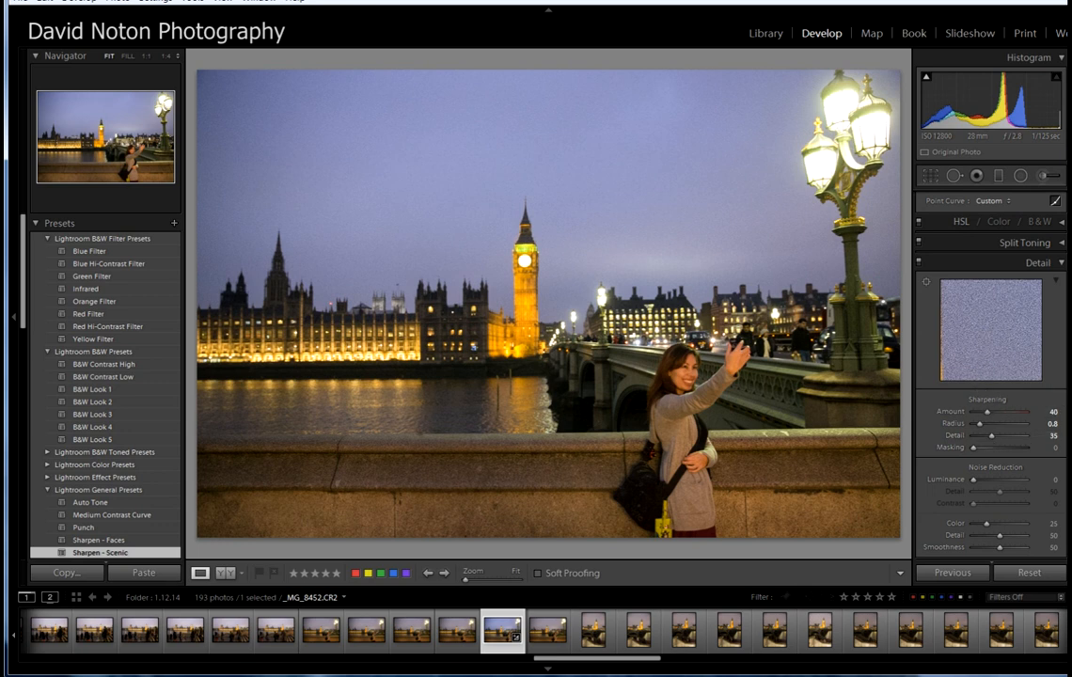
{"action": "scroll", "coordinate": [992, 348], "scroll_direction": "down", "scroll_amount": 1}
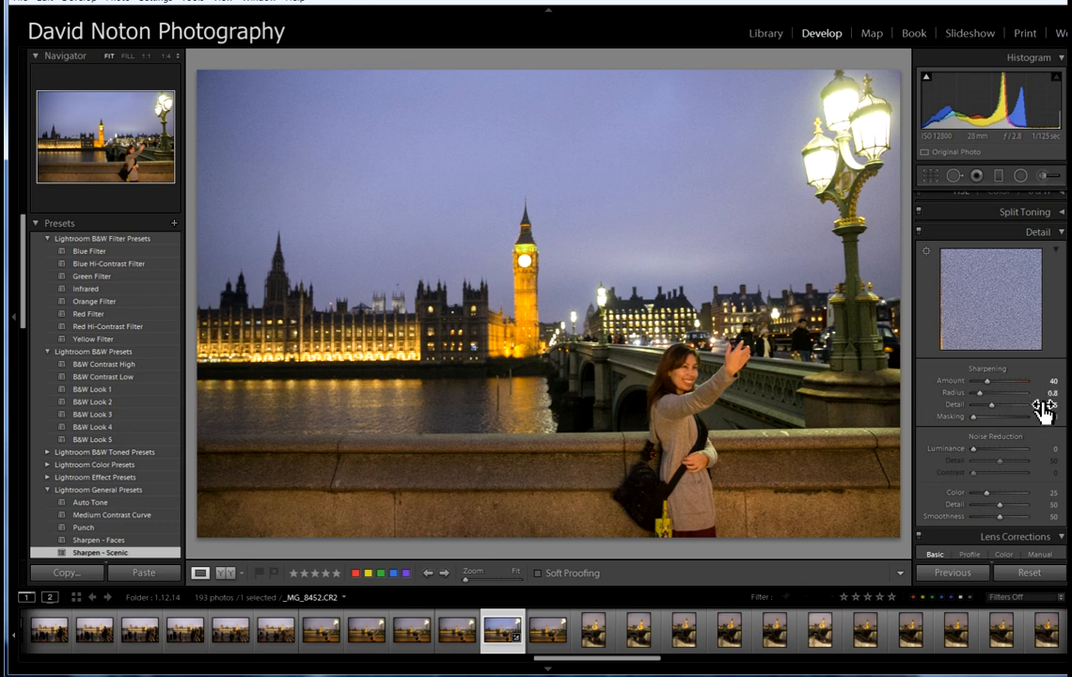
{"action": "mouse_move", "coordinate": [1067, 393]}
{"action": "left_mouse_down"}
{"action": "mouse_move", "coordinate": [1067, 403]}
{"action": "mouse_move", "coordinate": [1062, 385]}
{"action": "left_mouse_up"}
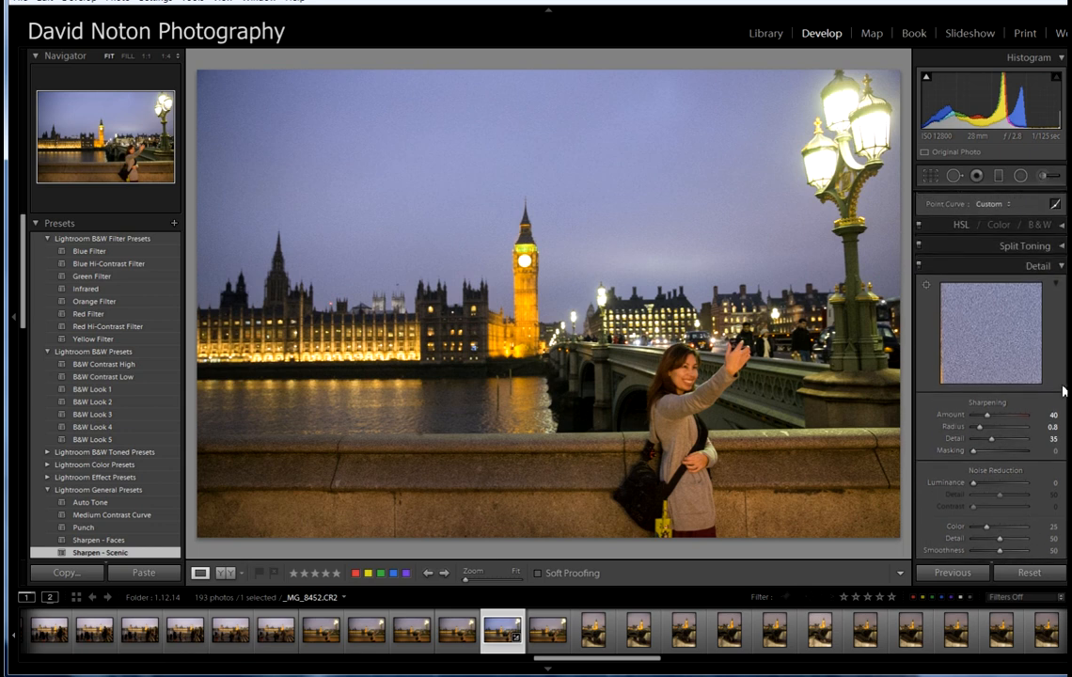
{"action": "left_click_drag", "start_coordinate": [993, 343], "coordinate": [1021, 360]}
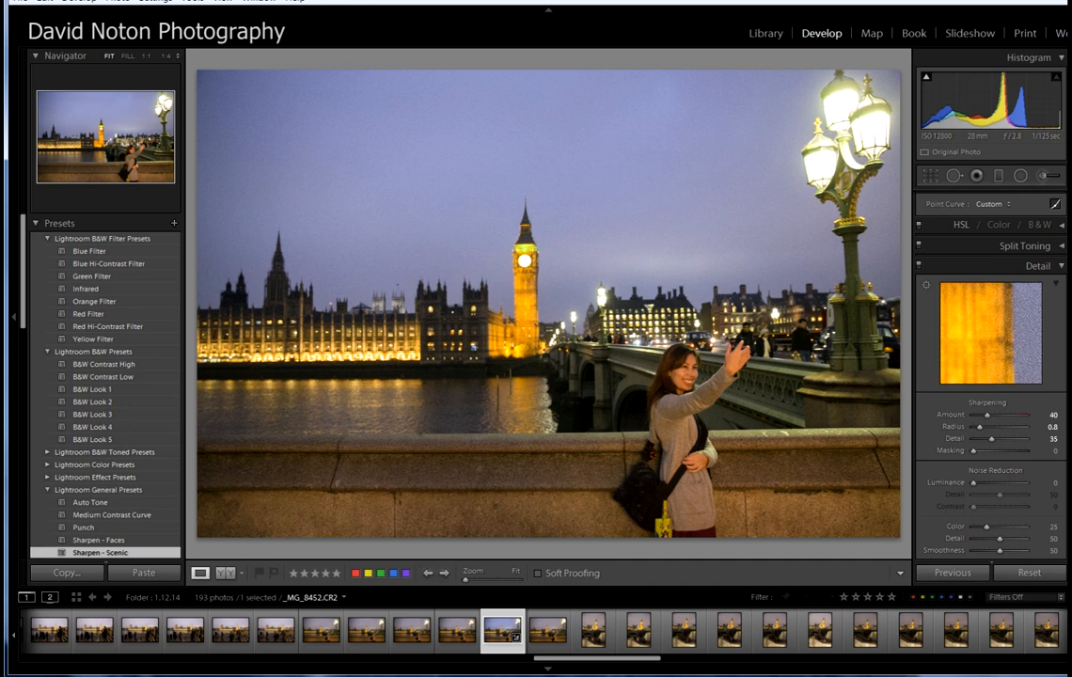
Correct the photo's converging verticals with the Vertical option of the Upright lens correction
{"action": "scroll", "coordinate": [995, 404], "scroll_direction": "down", "scroll_amount": 3}
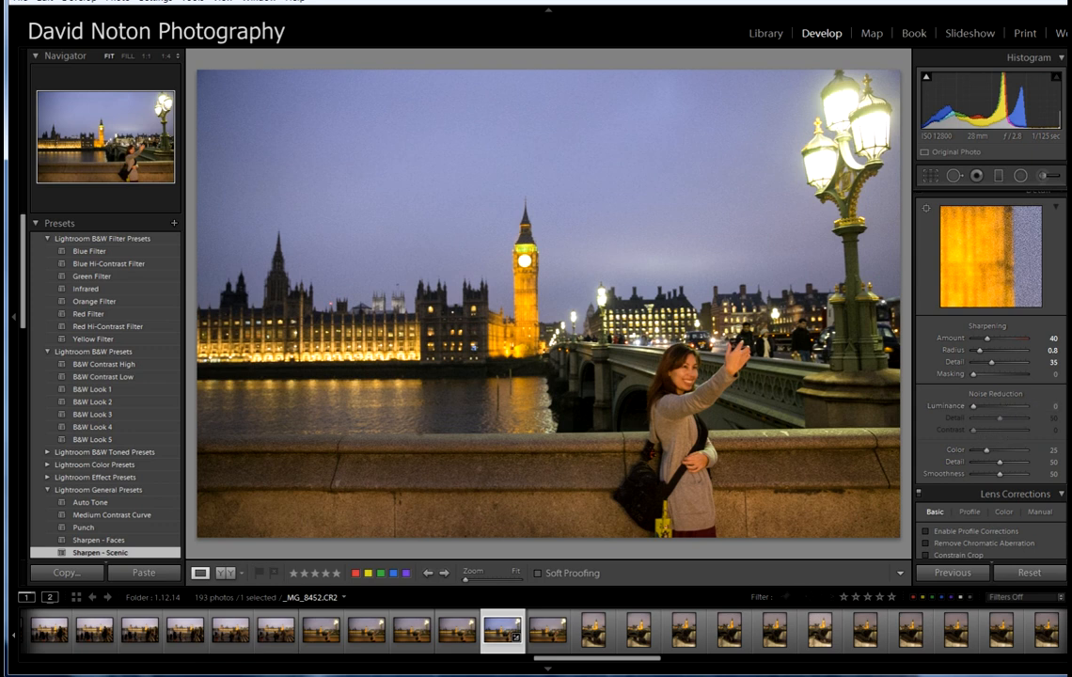
{"action": "scroll", "coordinate": [992, 395], "scroll_direction": "down", "scroll_amount": 3}
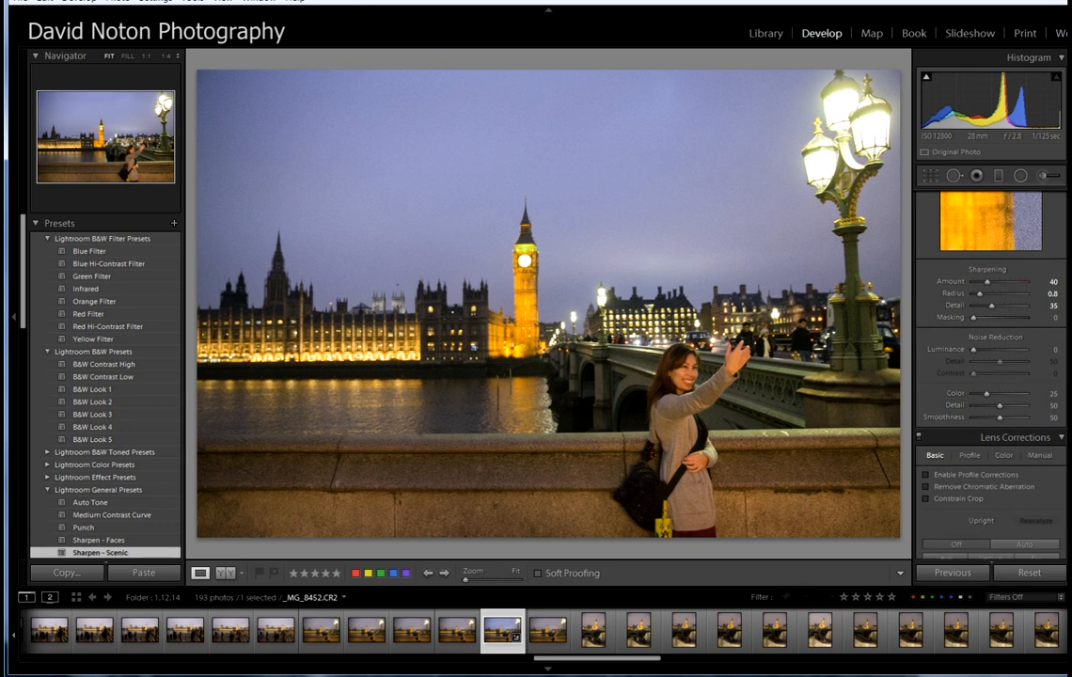
{"action": "scroll", "coordinate": [992, 395], "scroll_direction": "down", "scroll_amount": 1}
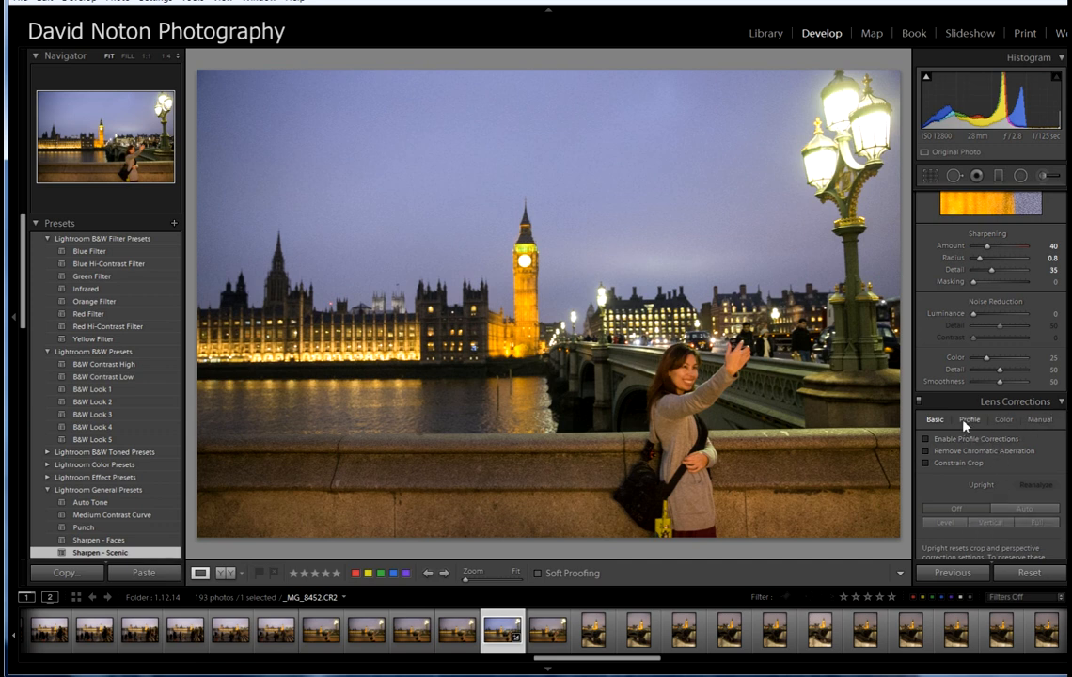
{"action": "left_click", "coordinate": [994, 523]}
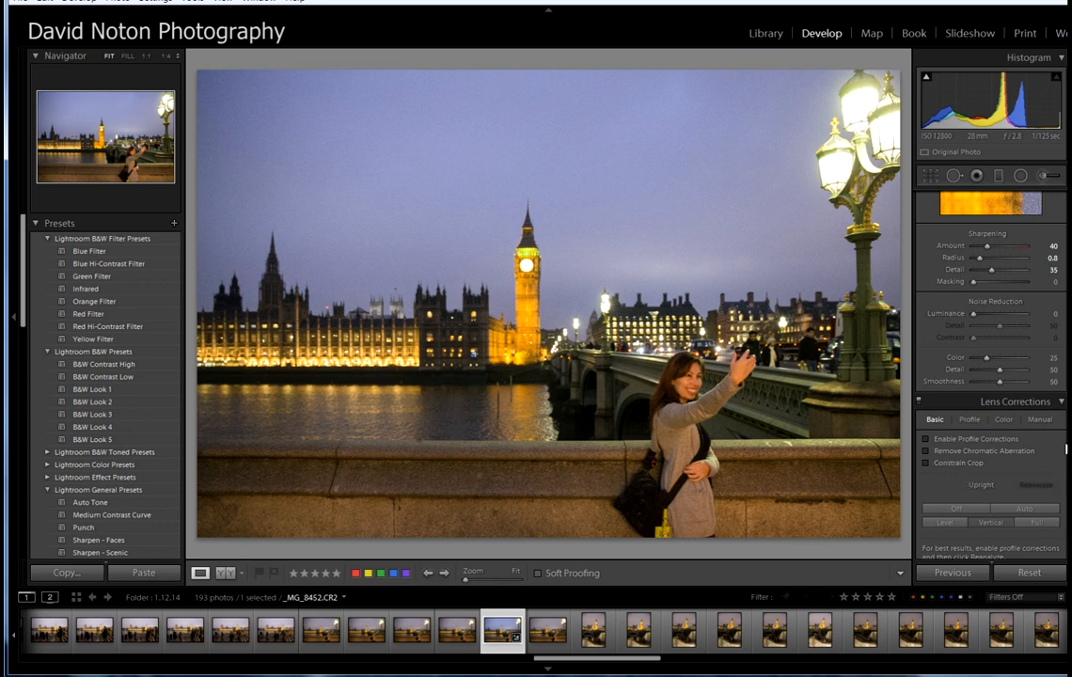
{"action": "scroll", "coordinate": [991, 329], "scroll_direction": "up", "scroll_amount": 2}
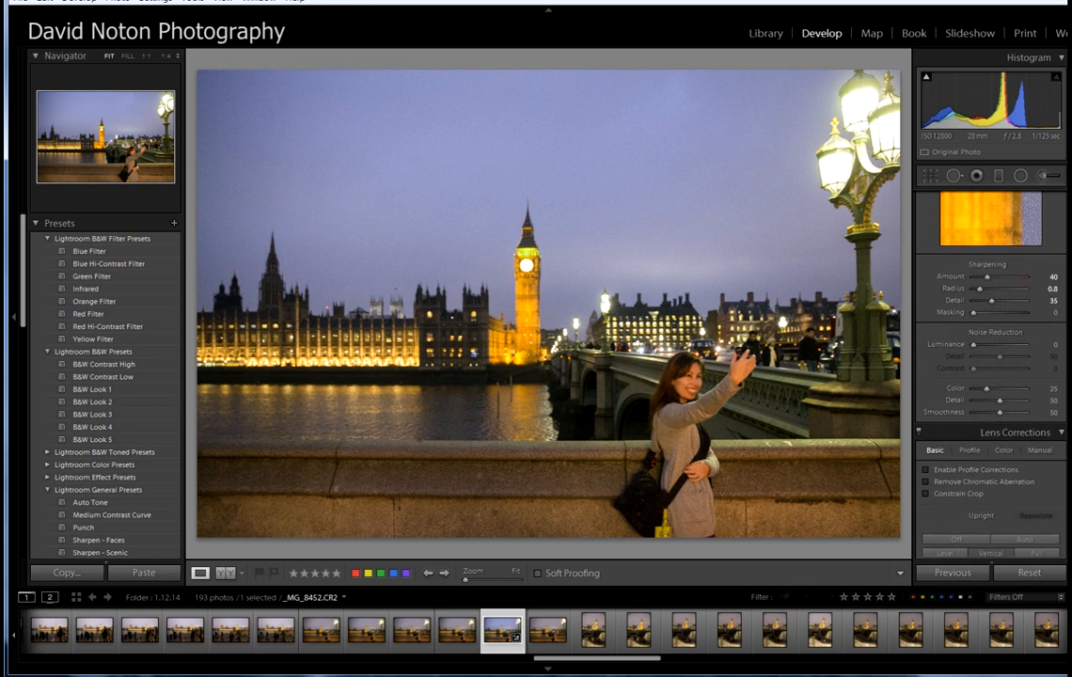
{"action": "scroll", "coordinate": [992, 357], "scroll_direction": "up", "scroll_amount": 1}
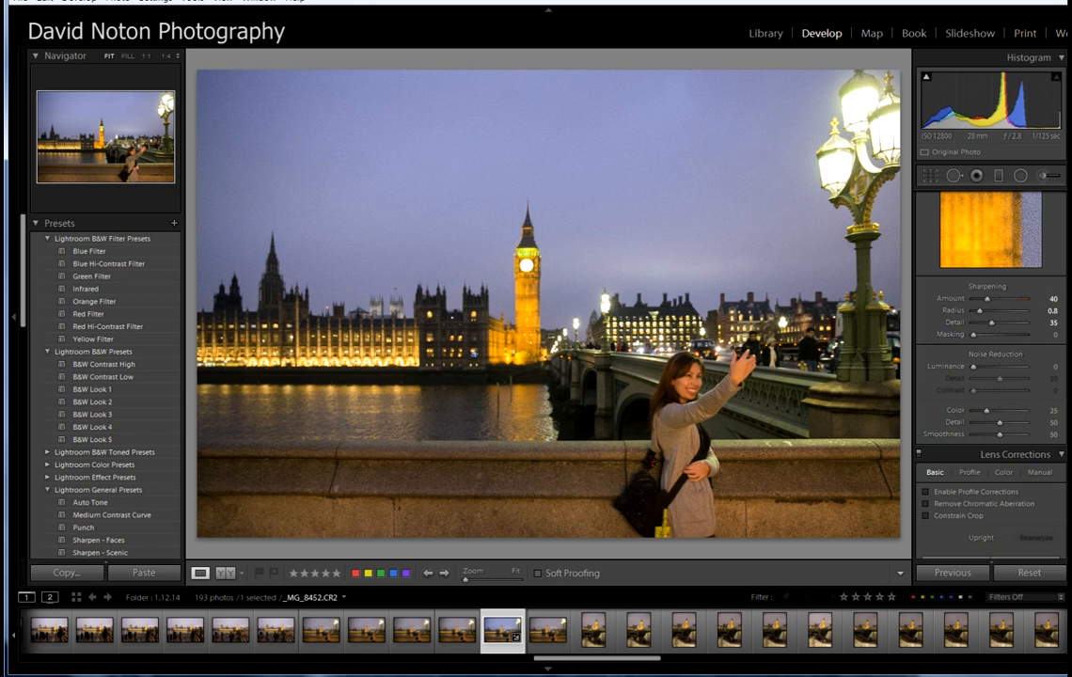
{"action": "scroll", "coordinate": [991, 329], "scroll_direction": "up", "scroll_amount": 12}
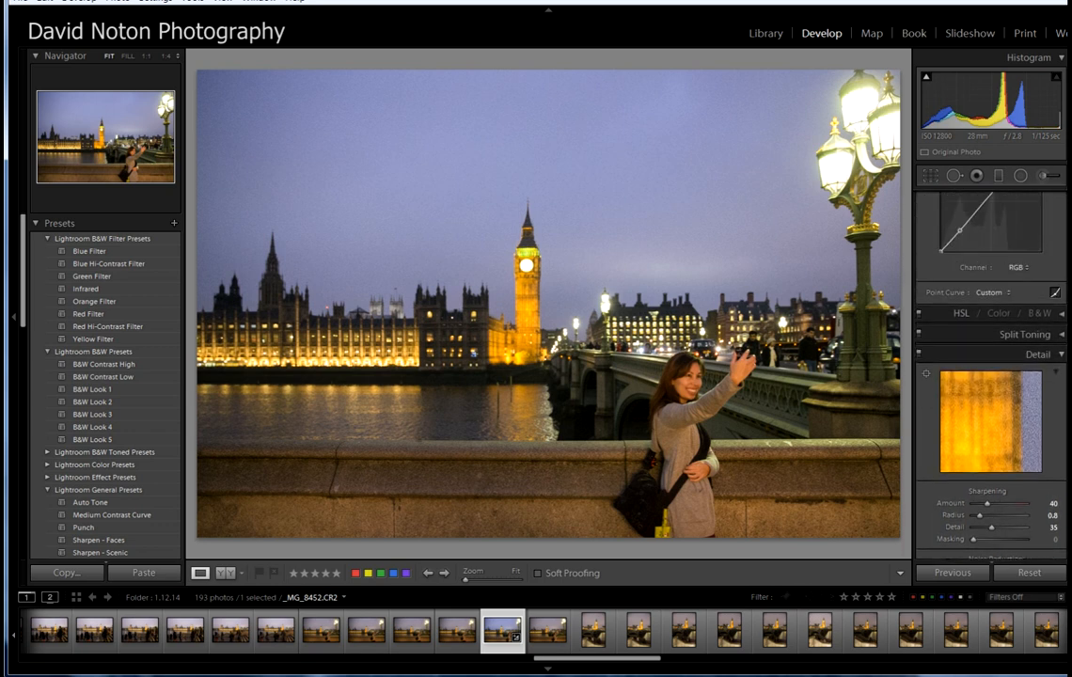
{"action": "scroll", "coordinate": [991, 376], "scroll_direction": "down", "scroll_amount": 10}
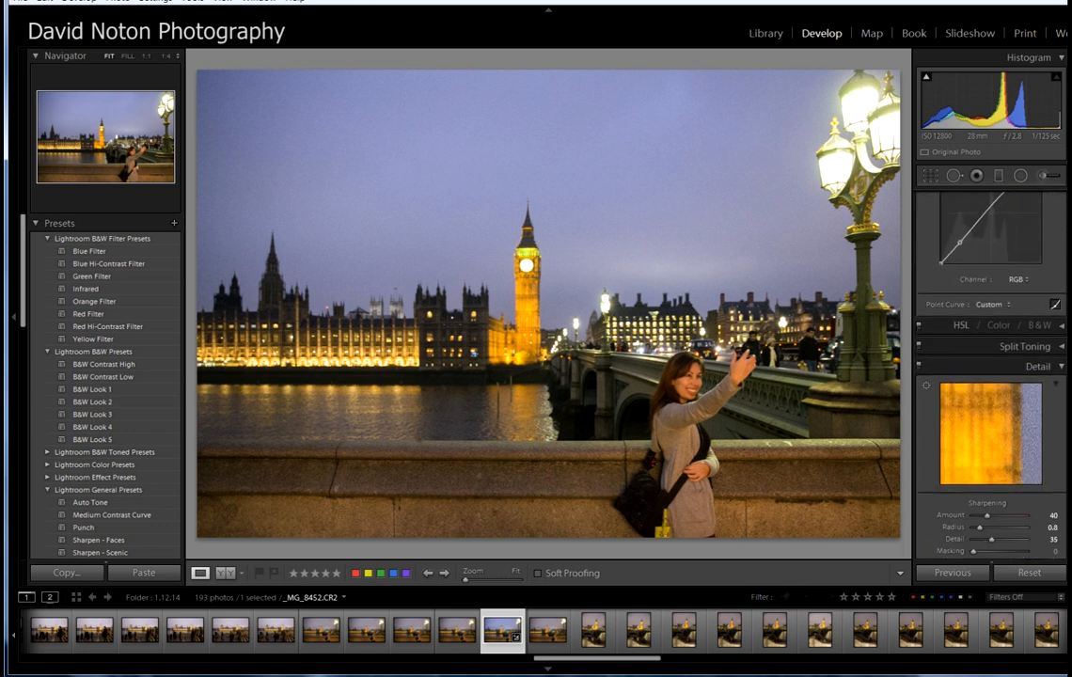
Add a radial filter centred on the woman's face and enlarge its ellipse from above the skyline down almost to the photo's lower edge
{"action": "scroll", "coordinate": [991, 376], "scroll_direction": "down", "scroll_amount": 6}
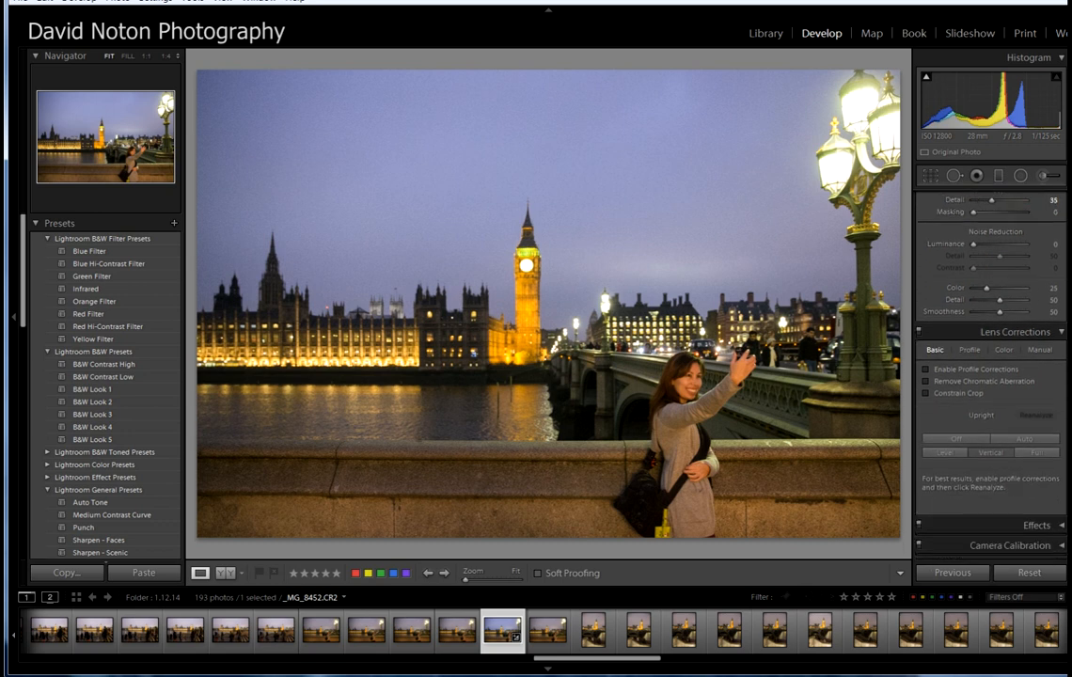
{"action": "left_click", "coordinate": [1020, 177]}
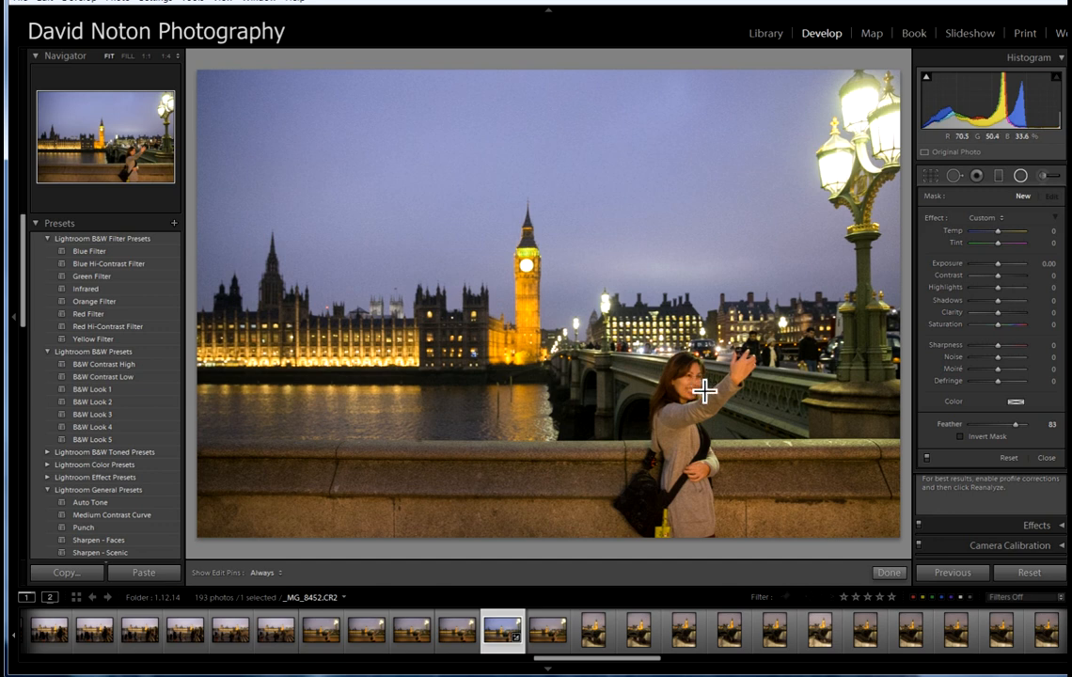
{"action": "left_click_drag", "start_coordinate": [690, 385], "coordinate": [837, 298]}
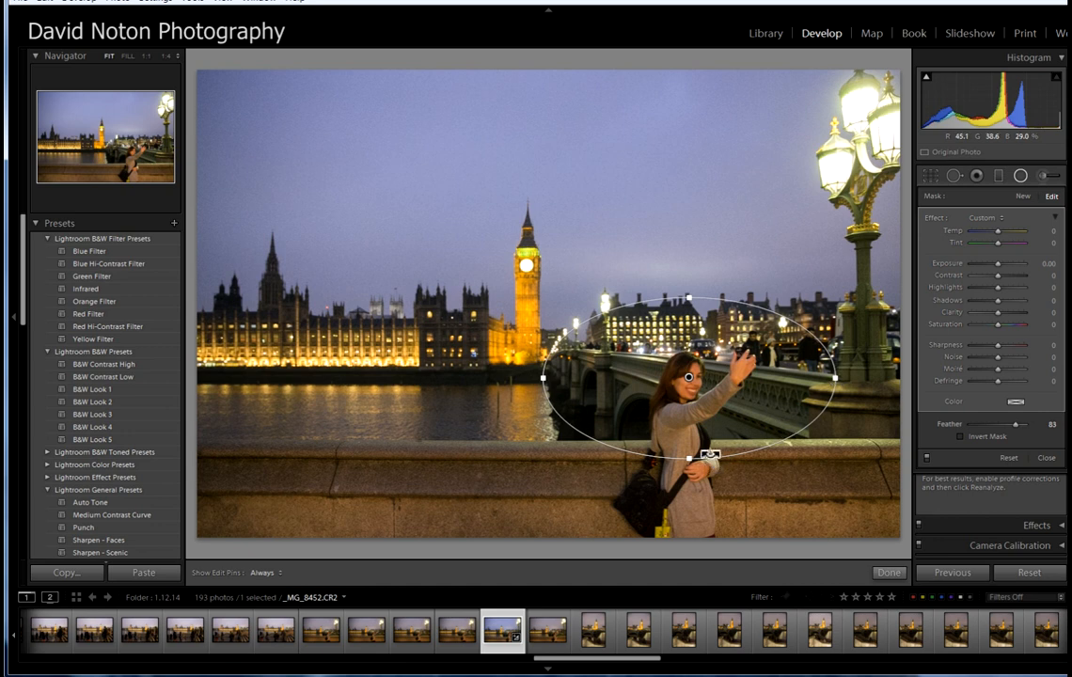
{"action": "left_click_drag", "start_coordinate": [689, 459], "coordinate": [689, 505]}
{"action": "left_click_drag", "start_coordinate": [542, 377], "coordinate": [488, 383]}
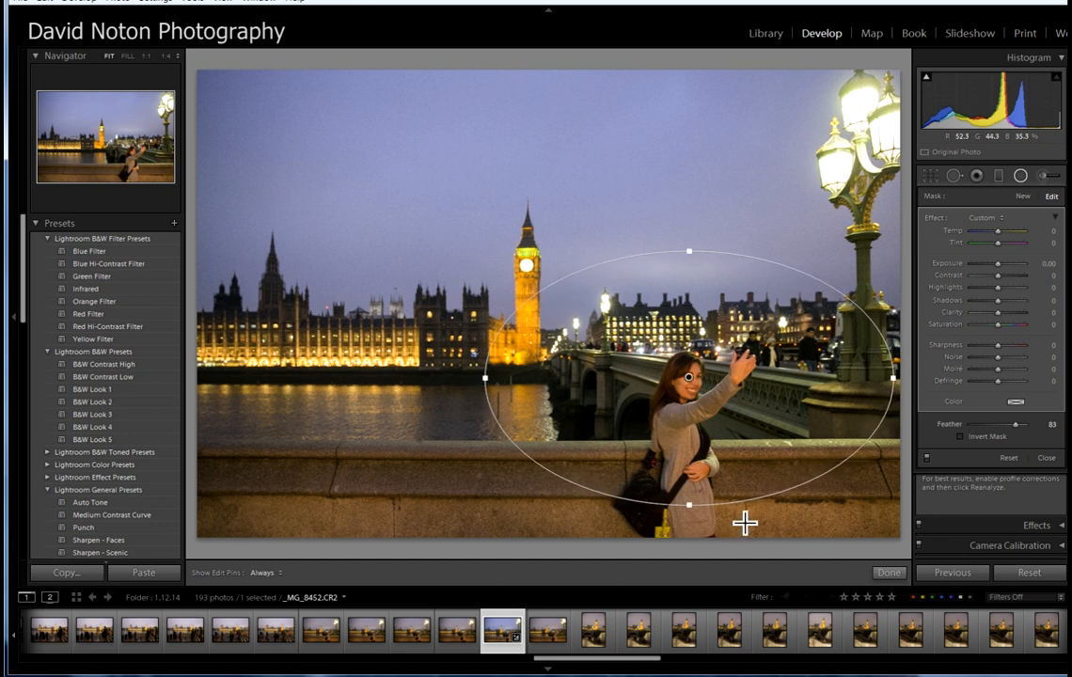
{"action": "left_click_drag", "start_coordinate": [685, 505], "coordinate": [684, 524]}
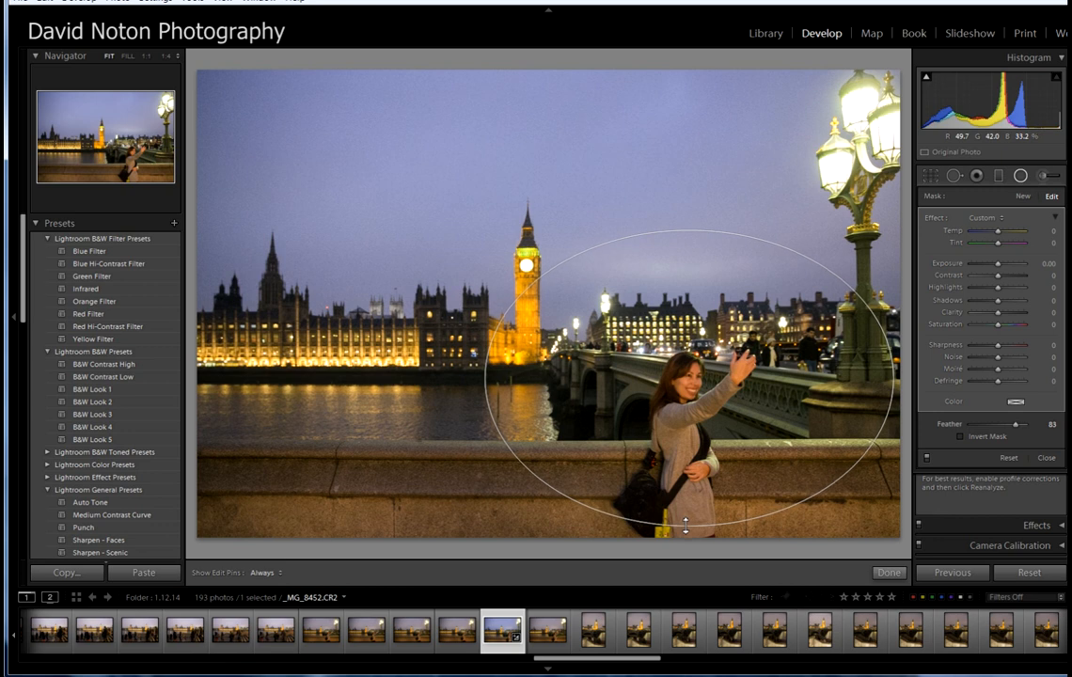
{"action": "left_click_drag", "start_coordinate": [687, 233], "coordinate": [688, 223]}
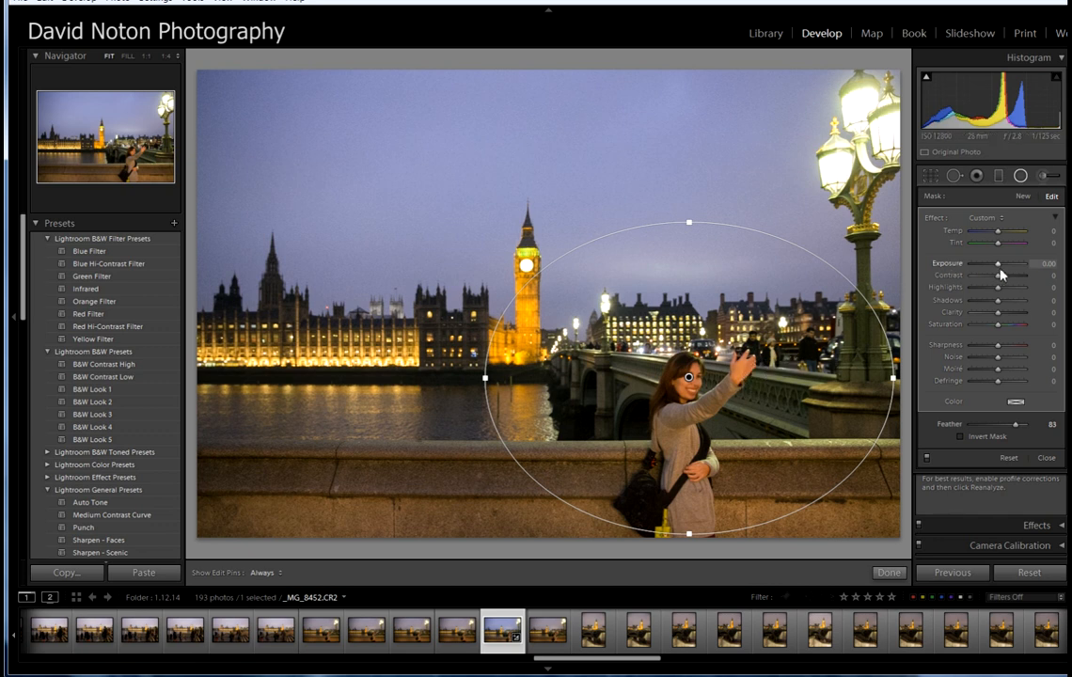
Set the radial filter's Feather to 100 and Exposure to -0.67 to darken the surroundings, and finish the filter
{"action": "left_click_drag", "start_coordinate": [1016, 428], "coordinate": [1025, 428]}
{"action": "left_click_drag", "start_coordinate": [998, 270], "coordinate": [997, 270]}
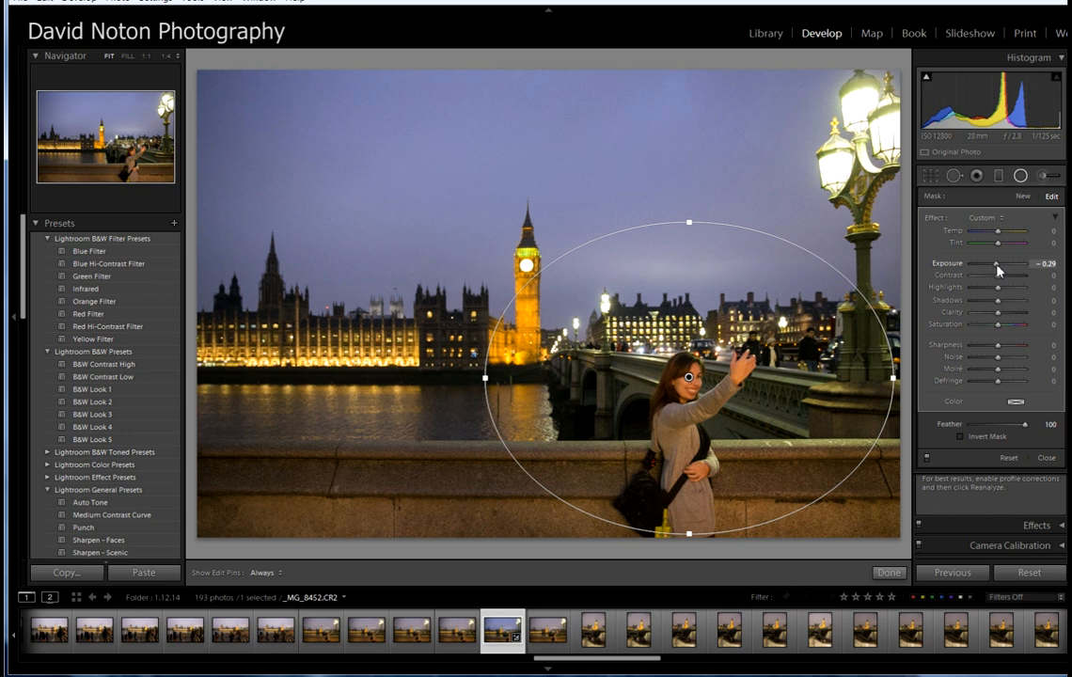
{"action": "left_click_drag", "start_coordinate": [998, 270], "coordinate": [997, 270]}
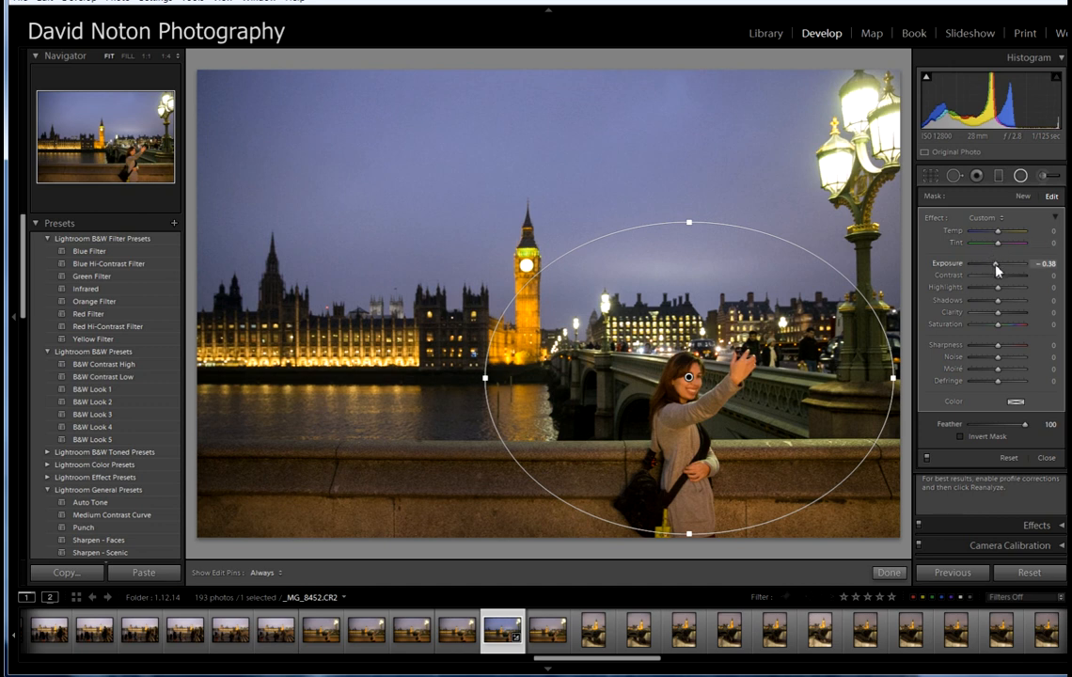
{"action": "left_click_drag", "start_coordinate": [985, 272], "coordinate": [983, 272]}
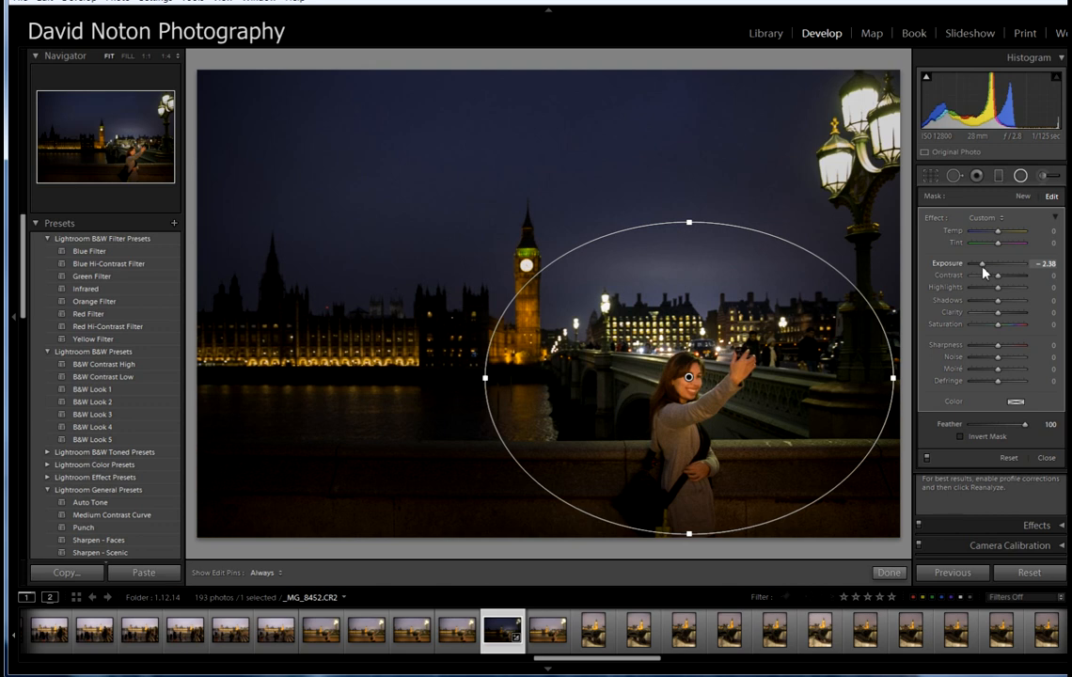
{"action": "left_click_drag", "start_coordinate": [984, 272], "coordinate": [994, 272]}
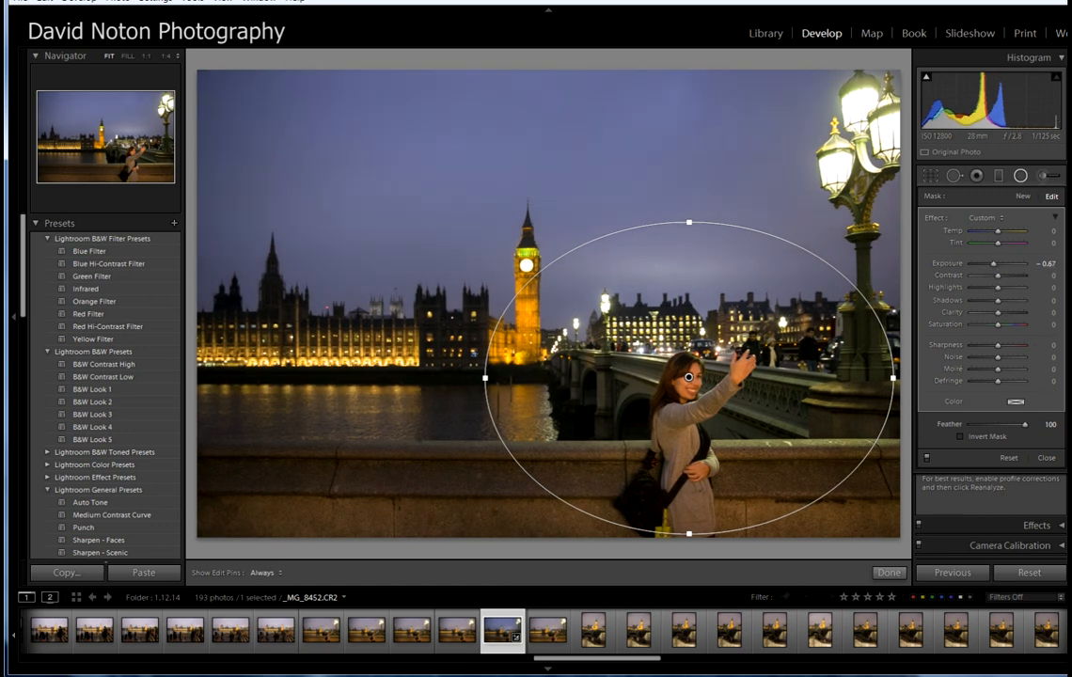
{"action": "left_click", "coordinate": [889, 573]}
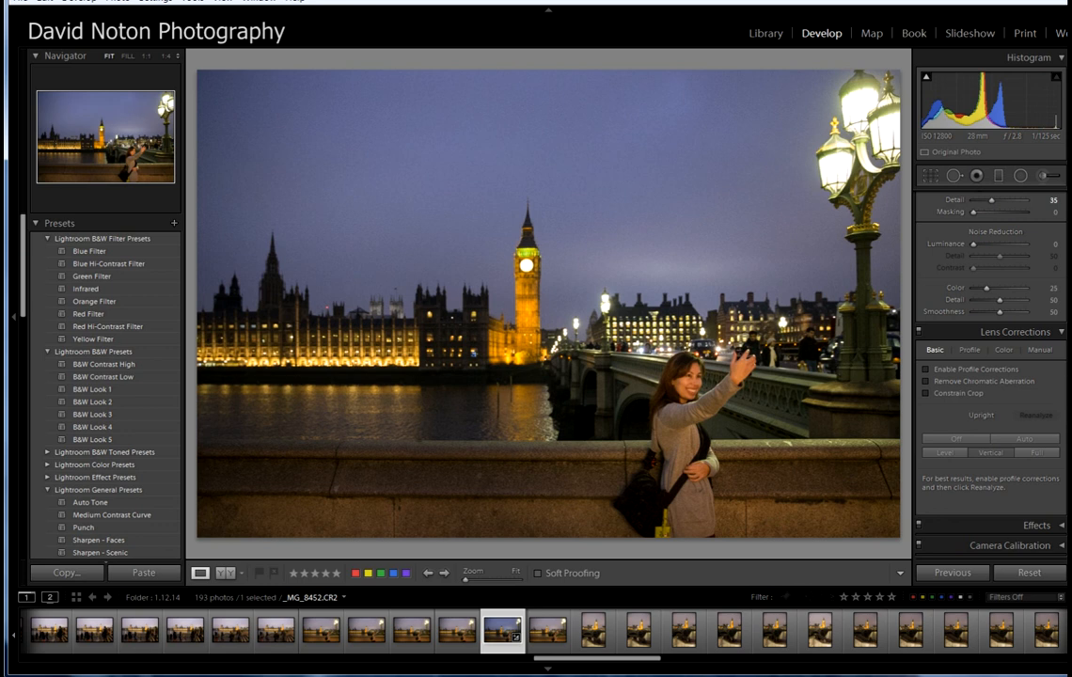
Shift the upper point of the RGB tone curve slightly to brighten the photo
{"action": "scroll", "coordinate": [991, 282], "scroll_direction": "up", "scroll_amount": 3}
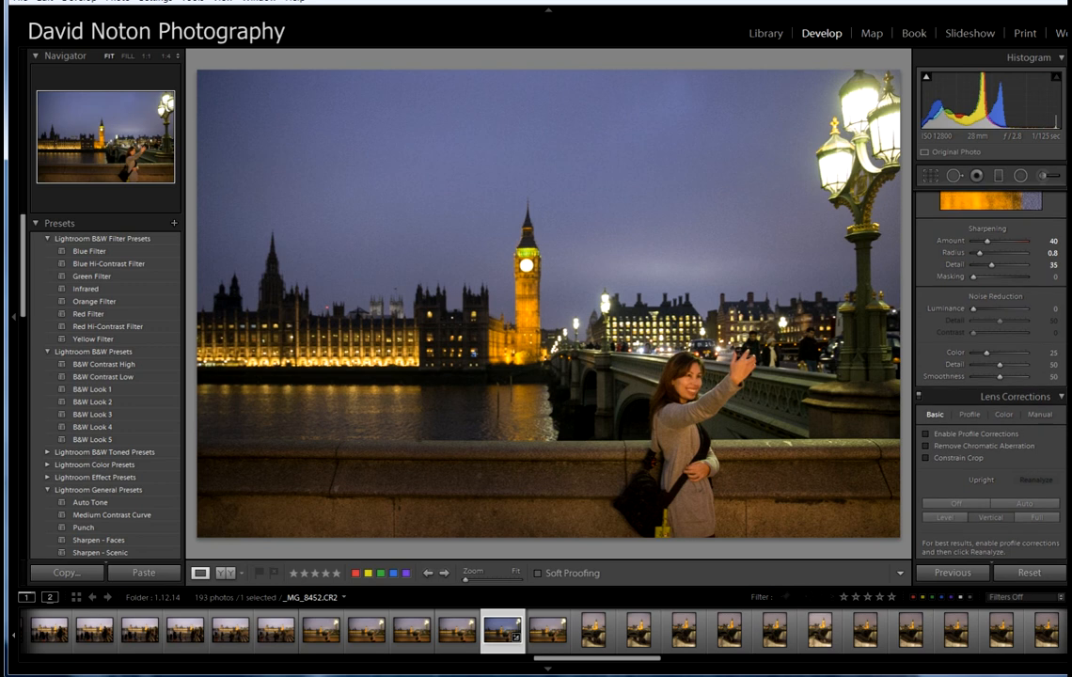
{"action": "scroll", "coordinate": [991, 282], "scroll_direction": "up", "scroll_amount": 10}
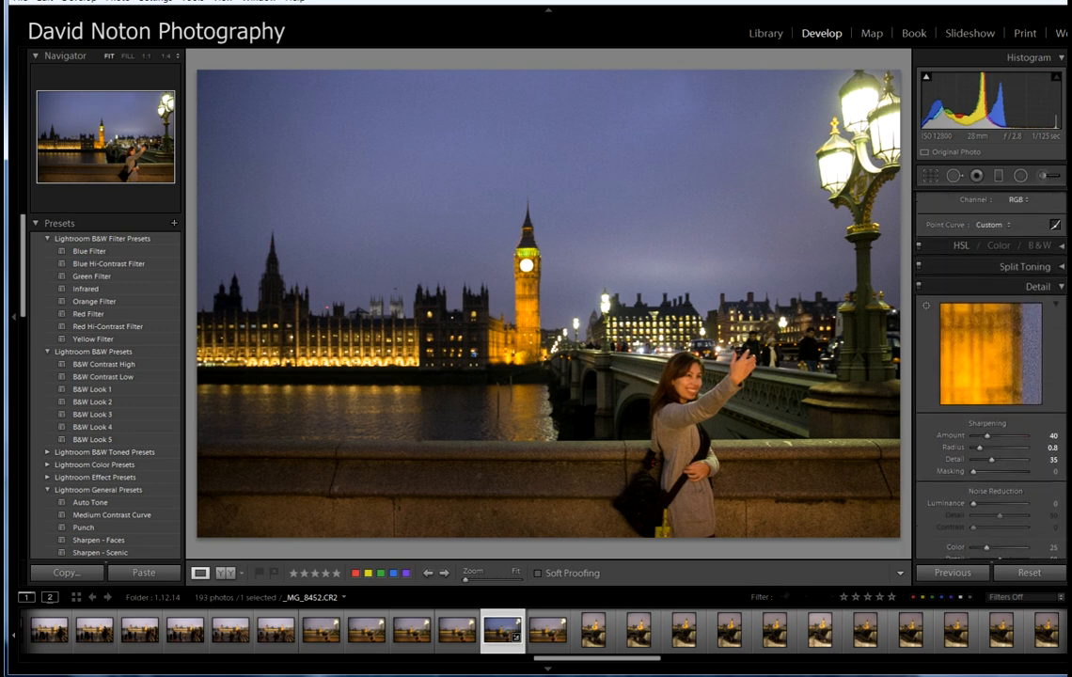
{"action": "scroll", "coordinate": [991, 282], "scroll_direction": "up", "scroll_amount": 2}
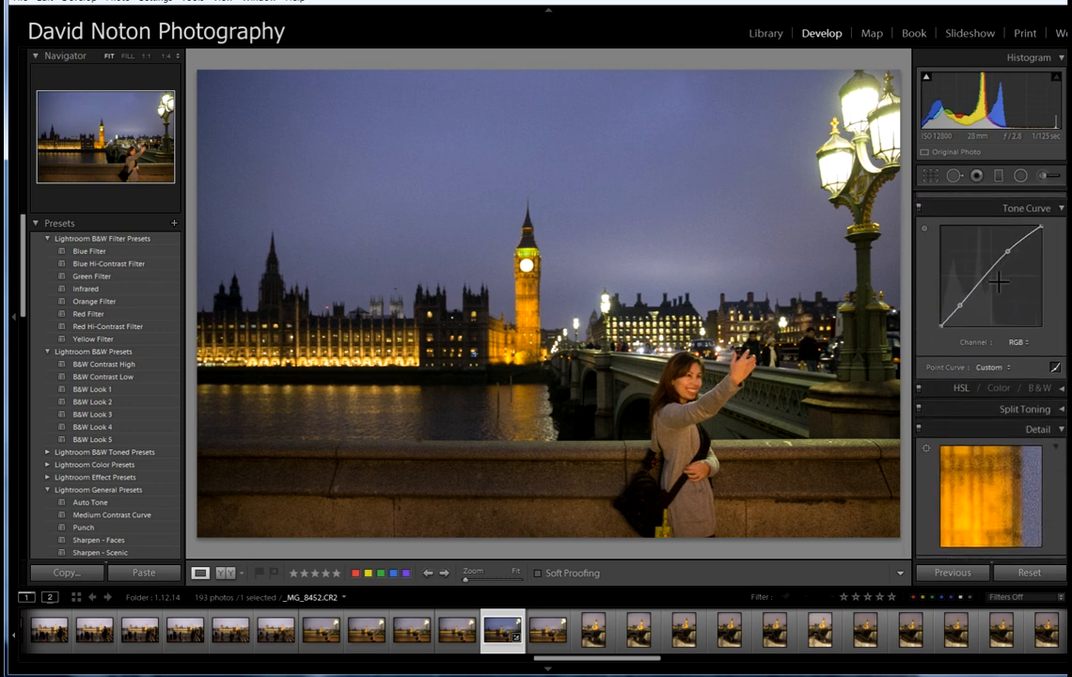
{"action": "left_click_drag", "start_coordinate": [1006, 252], "coordinate": [1004, 251]}
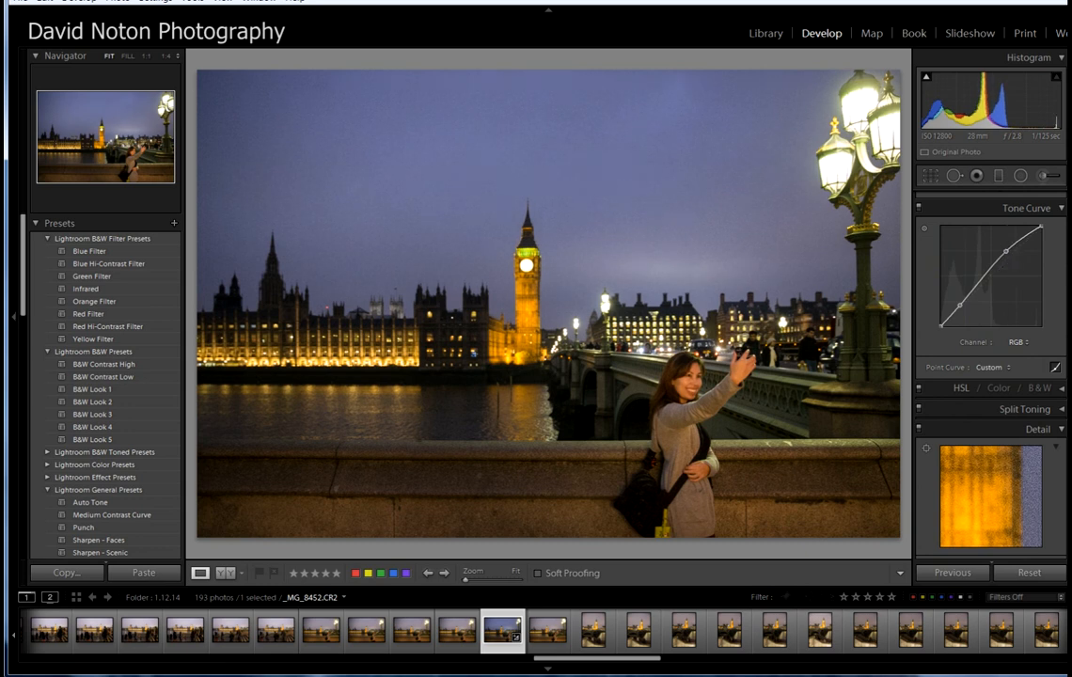
Inspect the high-ISO noise at 1:1 on the woman's face, the bridge and the lit buildings behind her
{"action": "scroll", "coordinate": [992, 377], "scroll_direction": "down", "scroll_amount": 5}
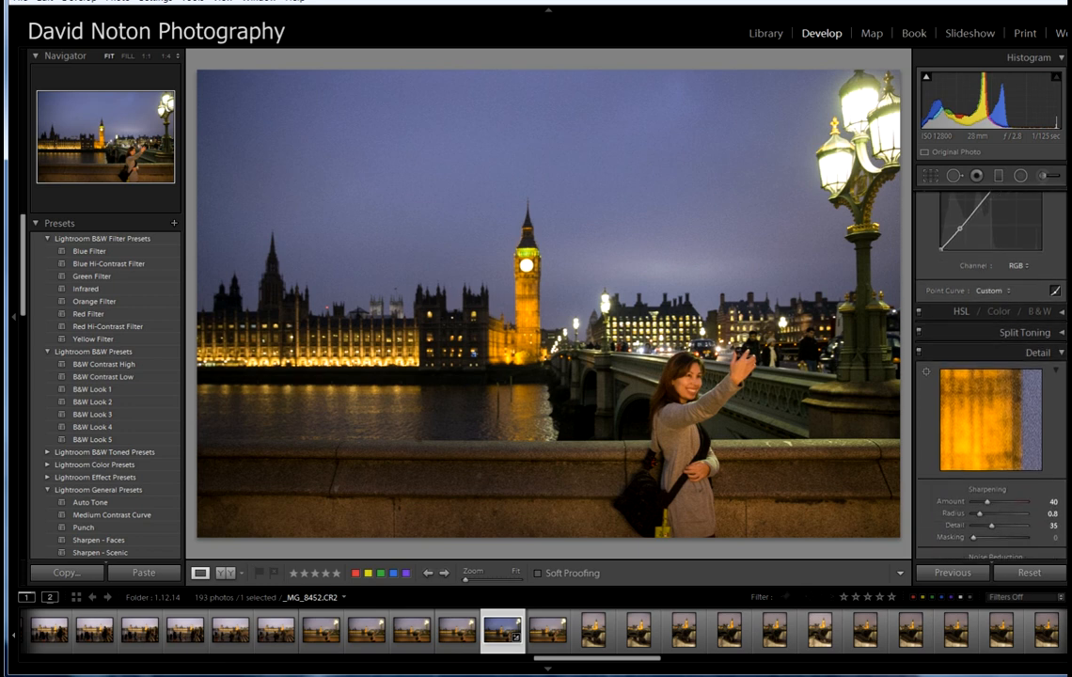
{"action": "scroll", "coordinate": [992, 376], "scroll_direction": "down", "scroll_amount": 6}
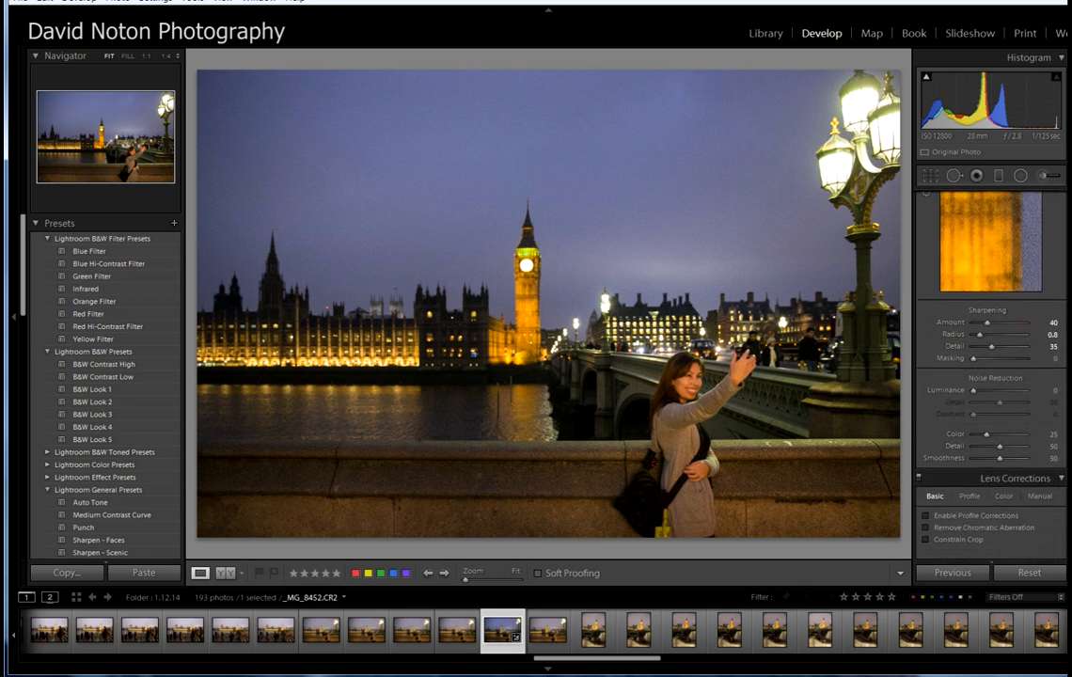
{"action": "scroll", "coordinate": [992, 376], "scroll_direction": "down", "scroll_amount": 2}
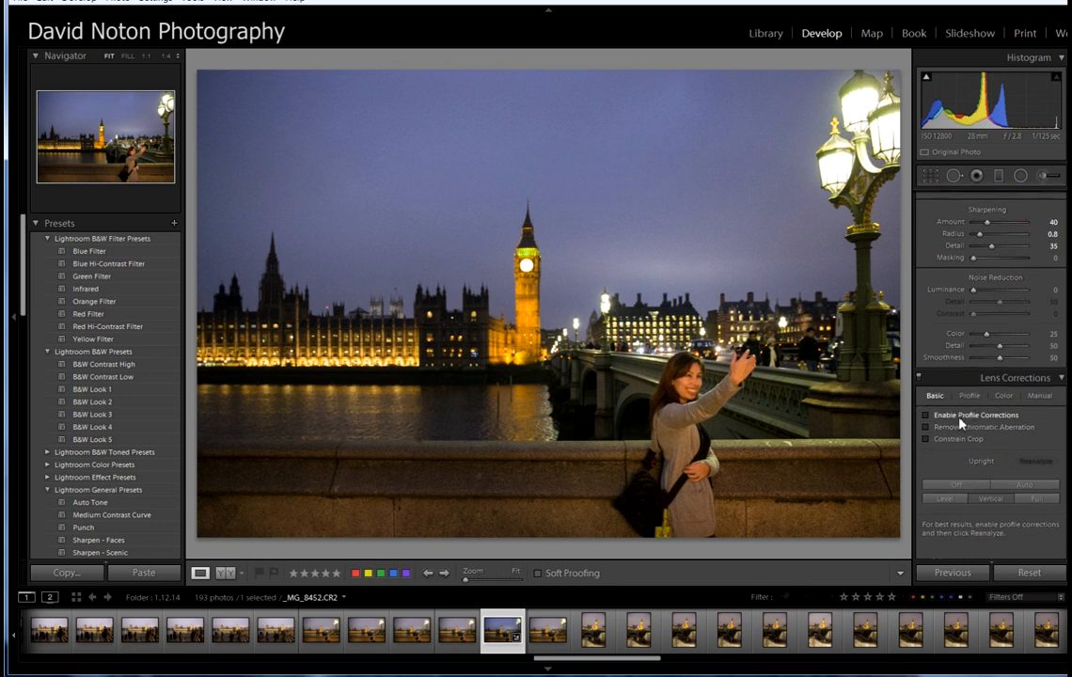
{"action": "left_click", "coordinate": [698, 388]}
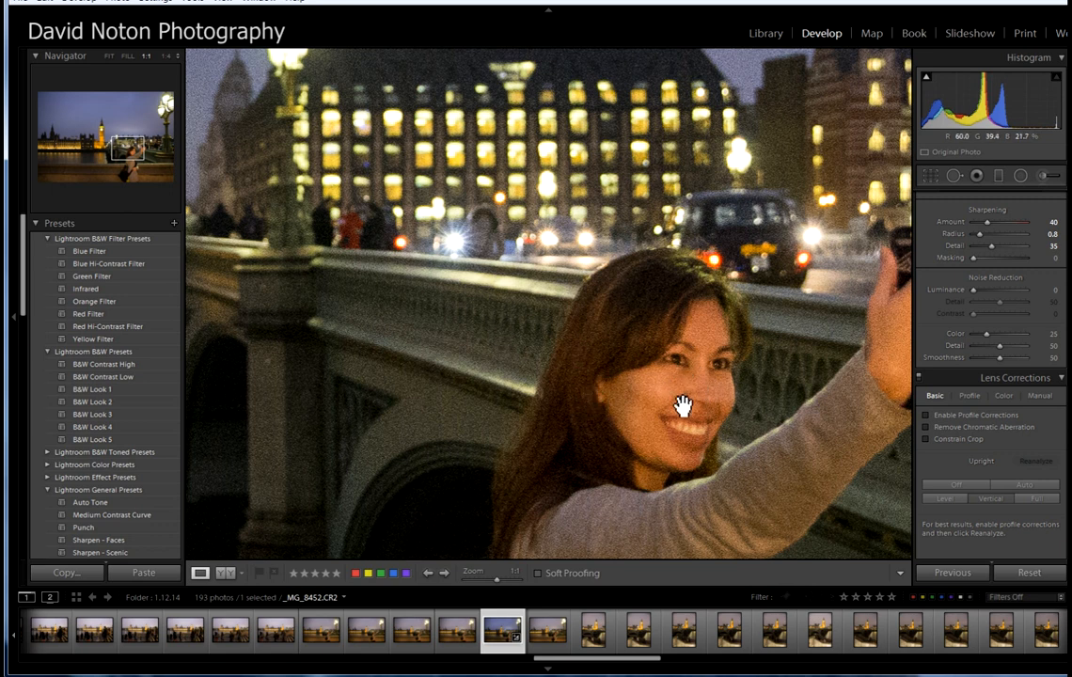
{"action": "left_click_drag", "start_coordinate": [475, 370], "coordinate": [807, 439]}
{"action": "left_click_drag", "start_coordinate": [473, 303], "coordinate": [675, 457]}
{"action": "left_click_drag", "start_coordinate": [627, 306], "coordinate": [224, 340]}
{"action": "left_click_drag", "start_coordinate": [711, 455], "coordinate": [530, 323]}
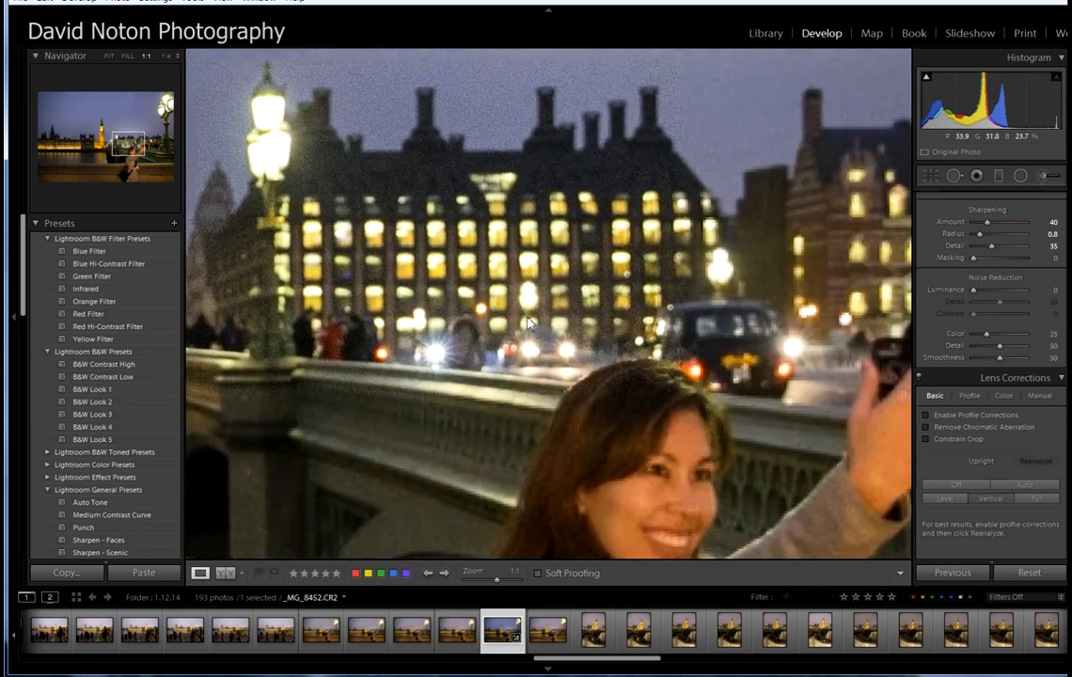
{"action": "left_click_drag", "start_coordinate": [634, 483], "coordinate": [539, 311]}
{"action": "left_click_drag", "start_coordinate": [677, 426], "coordinate": [629, 375]}
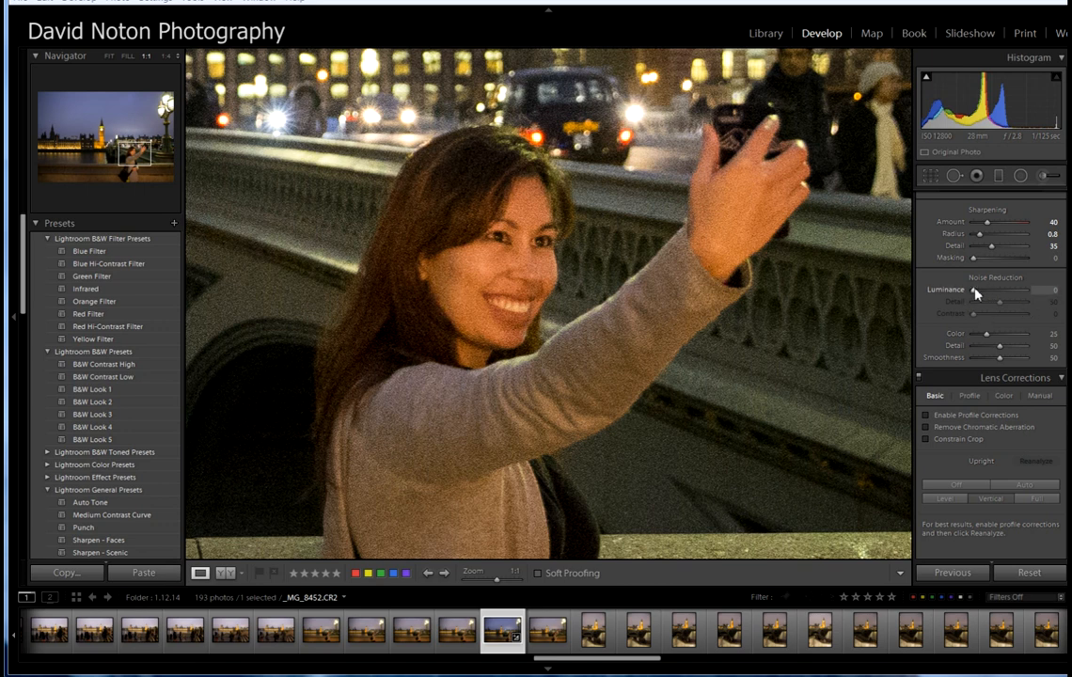
Try Luminance noise reduction up to 100 on the woman's portrait and reset it to 0
{"action": "left_click_drag", "start_coordinate": [972, 291], "coordinate": [989, 297]}
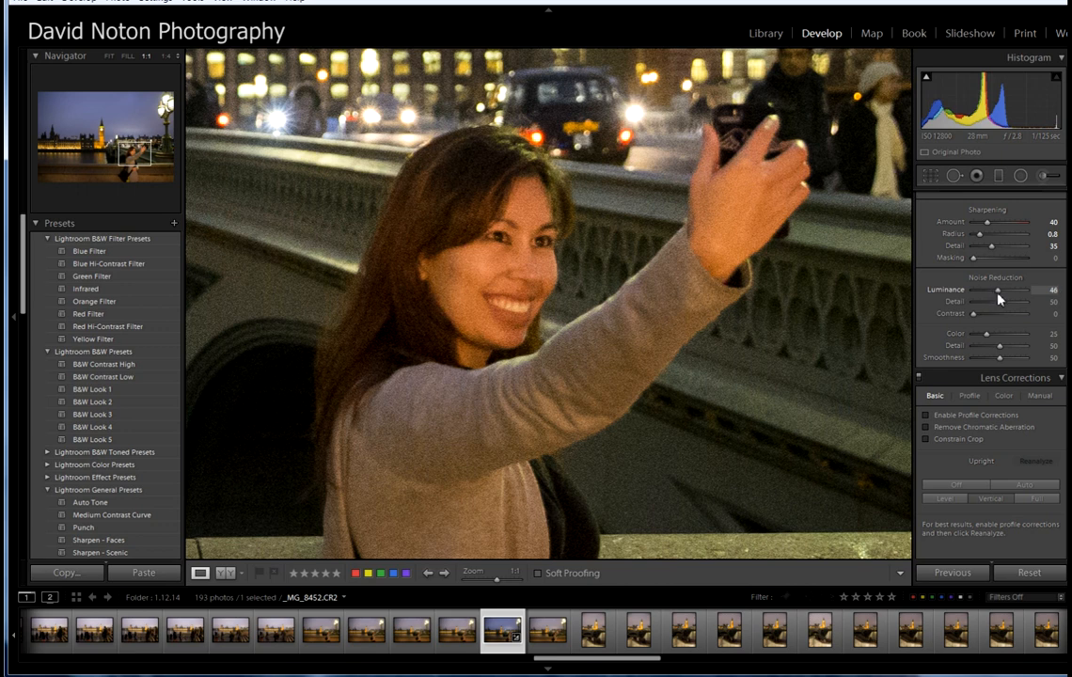
{"action": "left_click_drag", "start_coordinate": [999, 299], "coordinate": [1004, 299]}
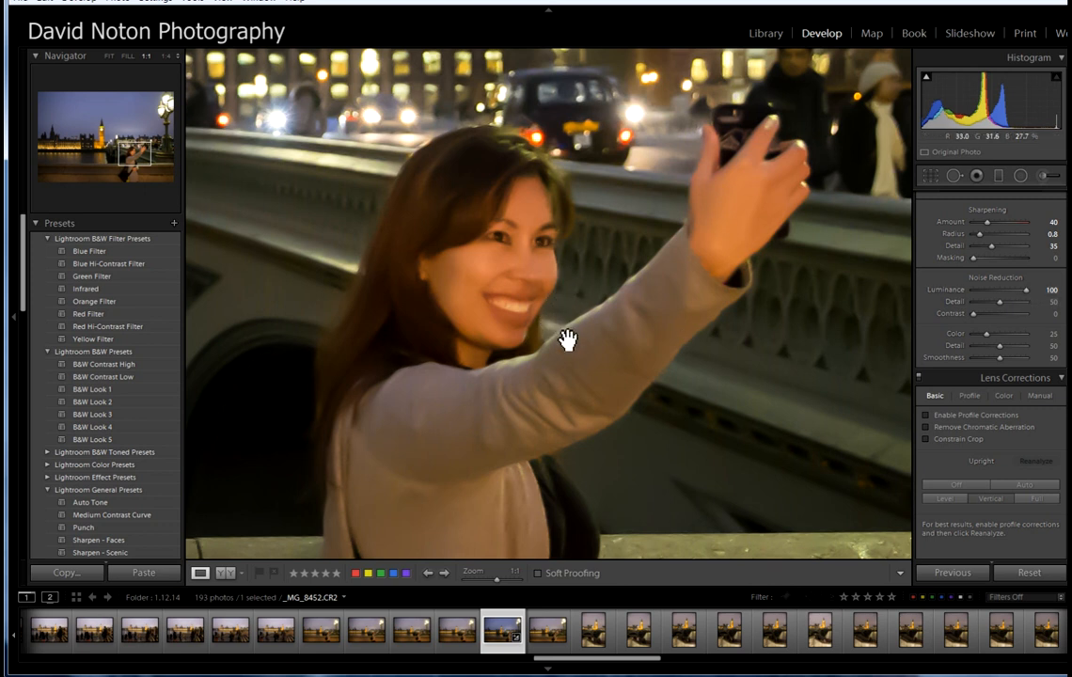
{"action": "double_click", "coordinate": [1000, 299]}
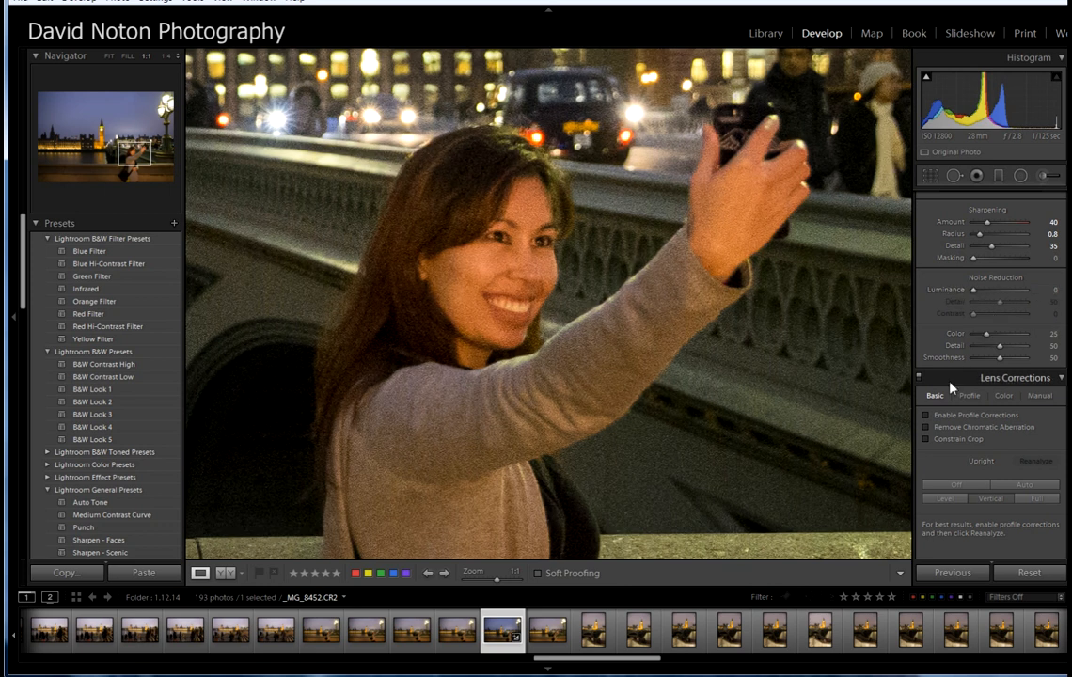
Try Luminance noise reduction at 35 to 40 with its Detail at 0 and 100, and return Detail to 50
{"action": "left_click", "coordinate": [981, 297]}
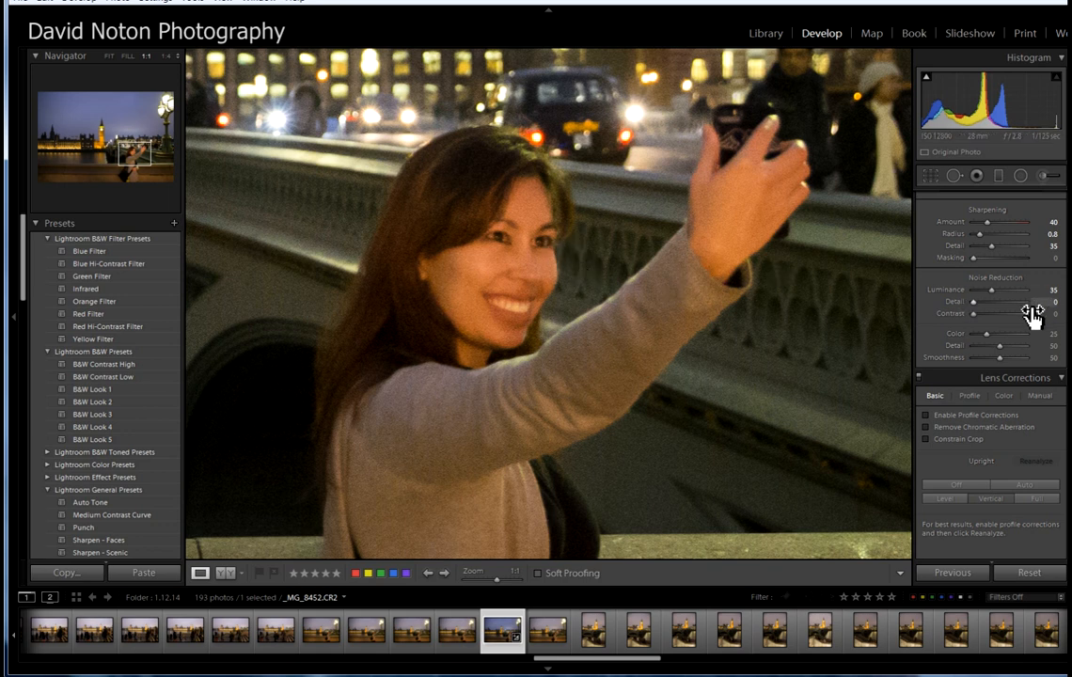
{"action": "left_click_drag", "start_coordinate": [972, 302], "coordinate": [1026, 302]}
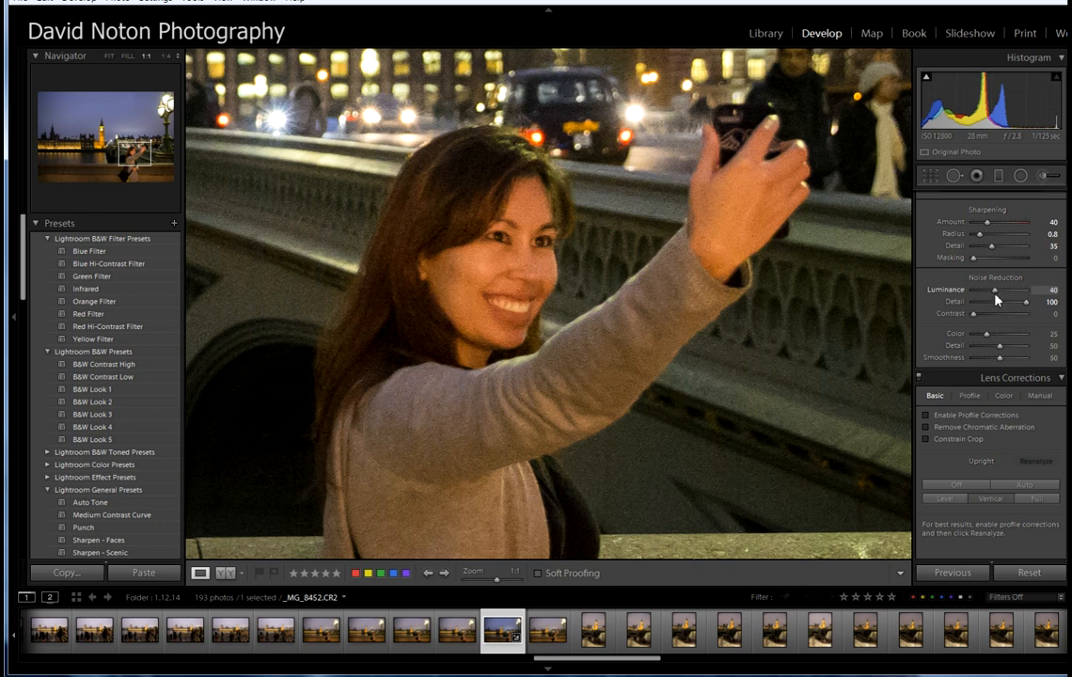
{"action": "left_click_drag", "start_coordinate": [997, 299], "coordinate": [998, 297]}
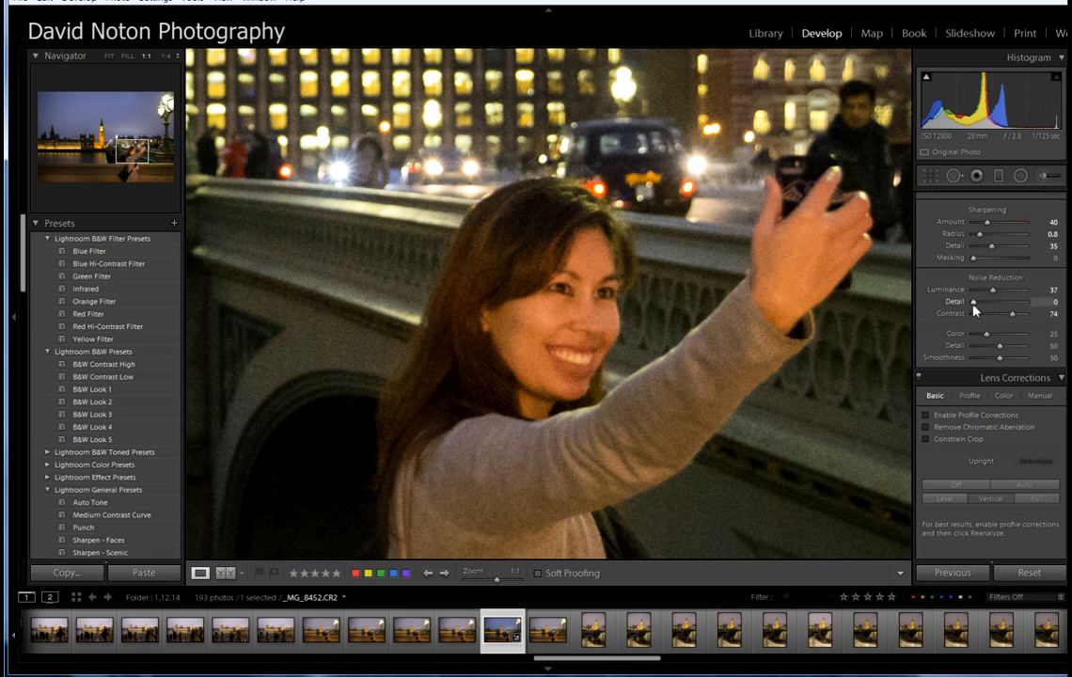
{"action": "left_click_drag", "start_coordinate": [979, 307], "coordinate": [1037, 310]}
{"action": "left_click_drag", "start_coordinate": [1001, 311], "coordinate": [999, 309]}
Compare Luminance noise reduction Contrast at low and medium strengths and set it to 50
{"action": "left_click_drag", "start_coordinate": [1013, 316], "coordinate": [973, 325]}
{"action": "mouse_move", "coordinate": [974, 318]}
{"action": "left_mouse_down"}
{"action": "mouse_move", "coordinate": [1033, 314]}
{"action": "mouse_move", "coordinate": [1042, 325]}
{"action": "mouse_move", "coordinate": [976, 315]}
{"action": "left_mouse_up"}
{"action": "left_click_drag", "start_coordinate": [974, 318], "coordinate": [1000, 321]}
{"action": "left_click_drag", "start_coordinate": [999, 313], "coordinate": [973, 325]}
{"action": "left_click_drag", "start_coordinate": [973, 318], "coordinate": [994, 320]}
{"action": "left_click_drag", "start_coordinate": [999, 317], "coordinate": [998, 317]}
Lower Luminance noise reduction to 0 for comparison and set it to 33
{"action": "left_click_drag", "start_coordinate": [995, 295], "coordinate": [967, 299]}
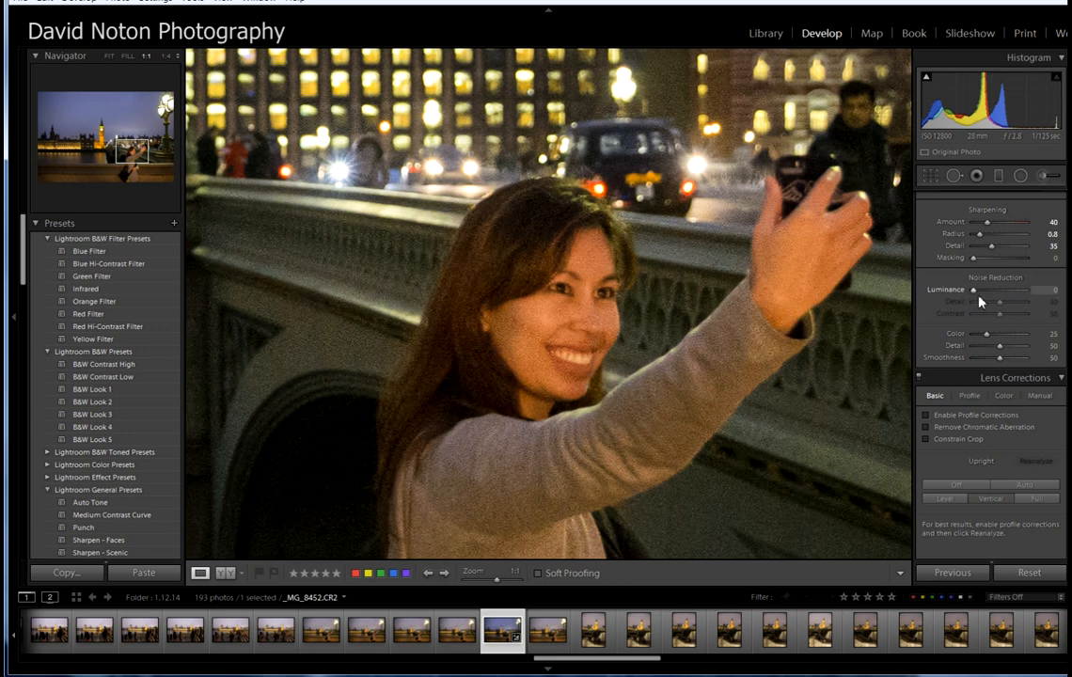
{"action": "mouse_move", "coordinate": [974, 290]}
{"action": "left_mouse_down"}
{"action": "mouse_move", "coordinate": [1022, 291]}
{"action": "mouse_move", "coordinate": [988, 293]}
{"action": "left_mouse_up"}
{"action": "left_click_drag", "start_coordinate": [991, 292], "coordinate": [992, 293]}
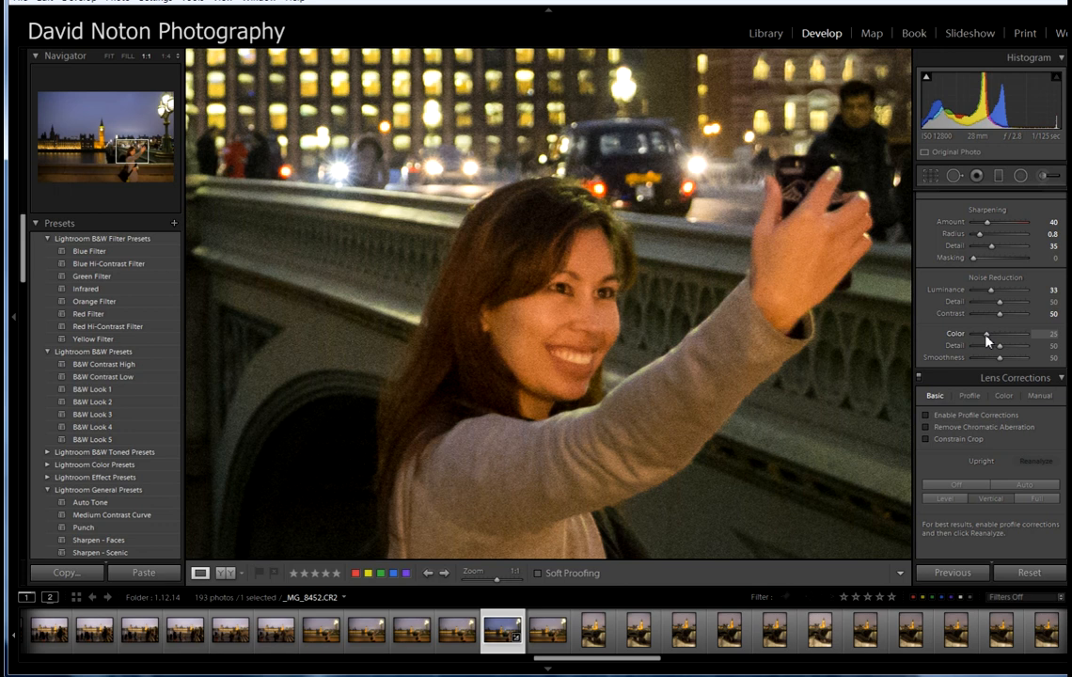
Try Color noise reduction from minimum to 100 and return it to 25
{"action": "left_click_drag", "start_coordinate": [985, 340], "coordinate": [956, 346]}
{"action": "left_click_drag", "start_coordinate": [974, 336], "coordinate": [979, 342]}
{"action": "left_click_drag", "start_coordinate": [997, 338], "coordinate": [1010, 337]}
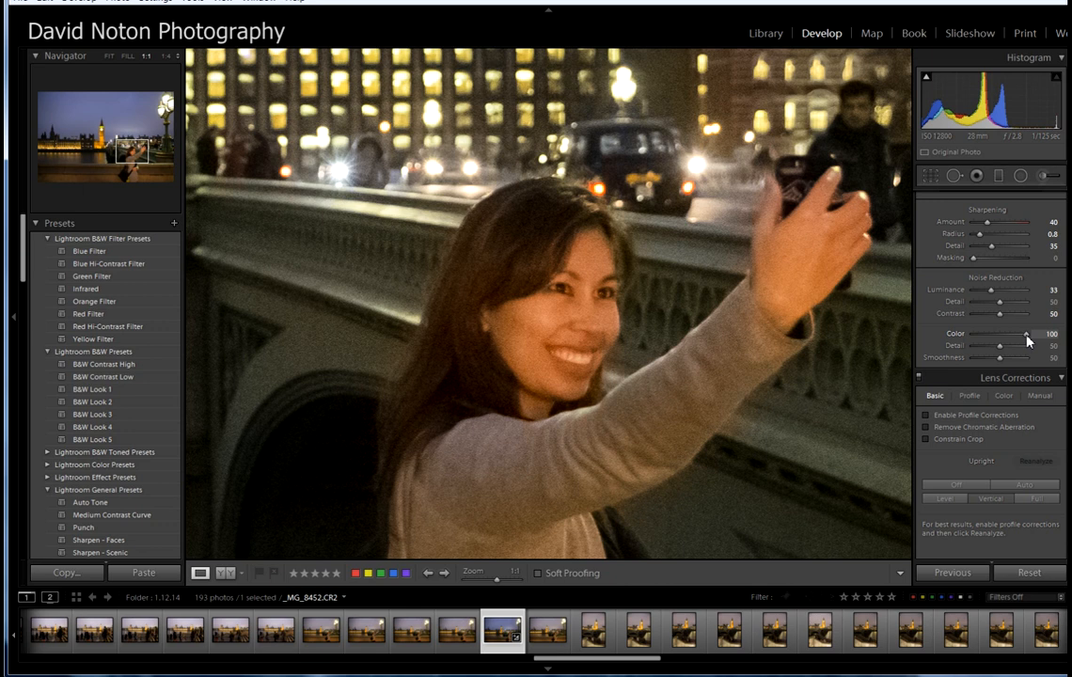
{"action": "left_click_drag", "start_coordinate": [1020, 340], "coordinate": [1009, 344]}
{"action": "left_click_drag", "start_coordinate": [1018, 342], "coordinate": [1012, 341]}
{"action": "mouse_move", "coordinate": [987, 345]}
{"action": "left_mouse_down"}
{"action": "mouse_move", "coordinate": [974, 336]}
{"action": "mouse_move", "coordinate": [987, 340]}
{"action": "left_mouse_up"}
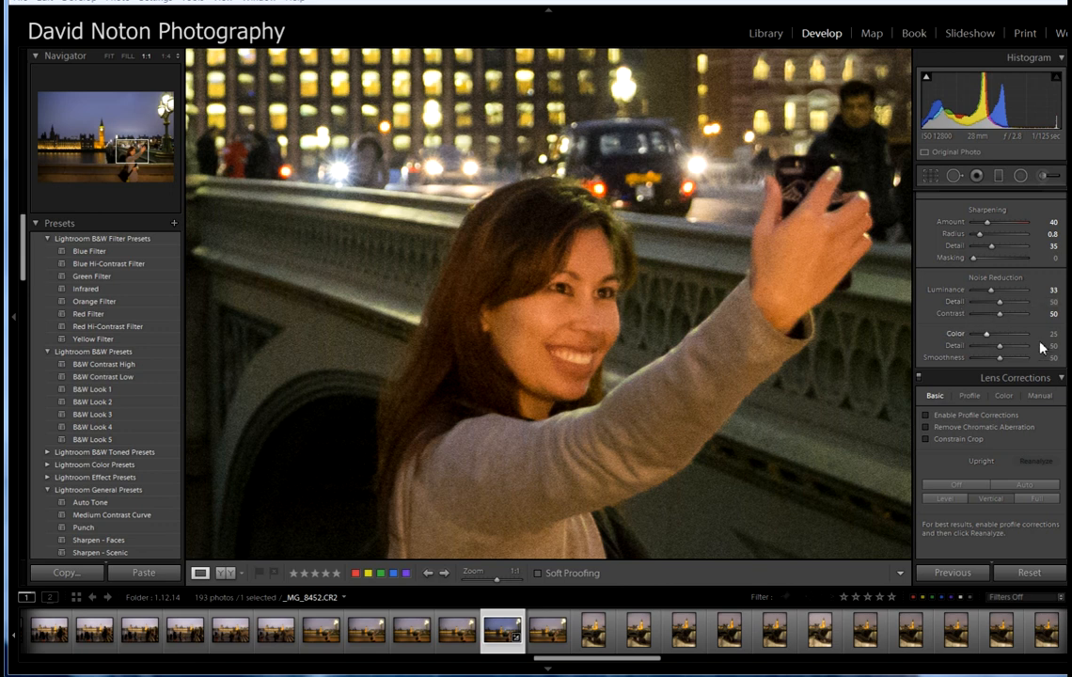
Try the Color noise reduction Detail and Smoothness at their minimum and maximum, and return both to 50
{"action": "left_click_drag", "start_coordinate": [1002, 347], "coordinate": [1042, 354]}
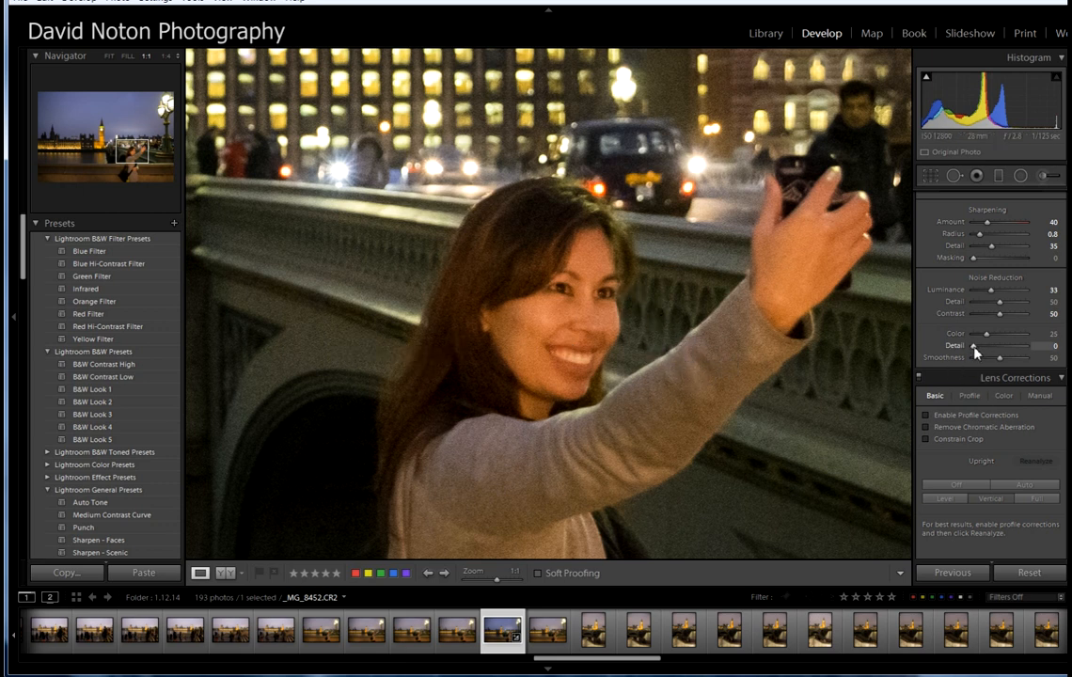
{"action": "left_click_drag", "start_coordinate": [972, 350], "coordinate": [991, 352]}
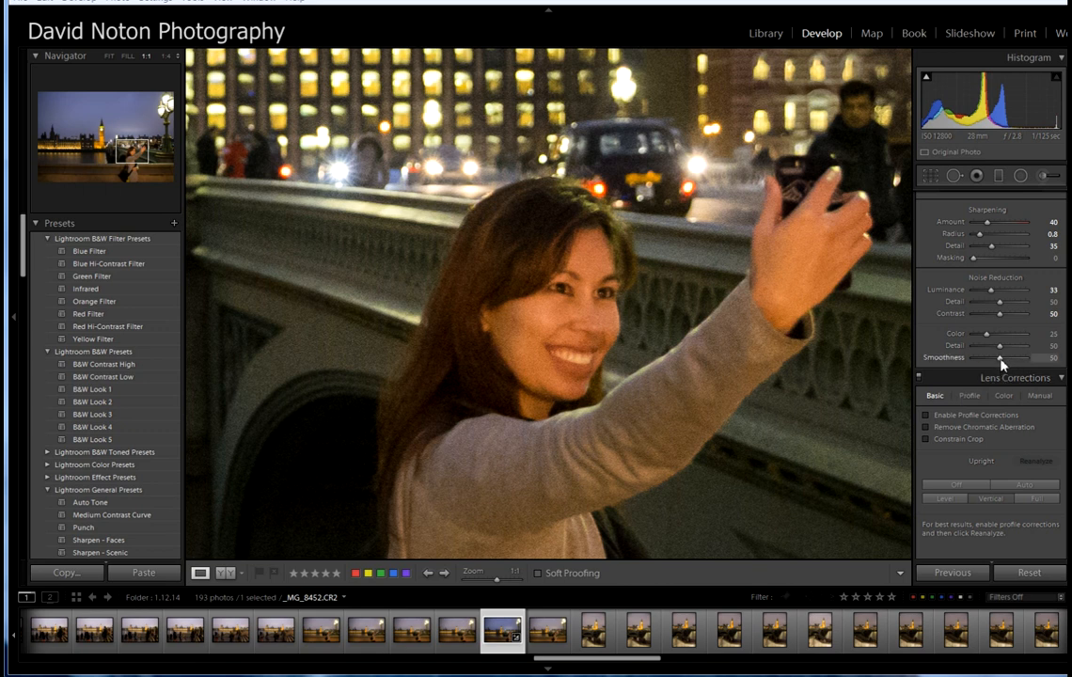
{"action": "left_click_drag", "start_coordinate": [1000, 360], "coordinate": [970, 358]}
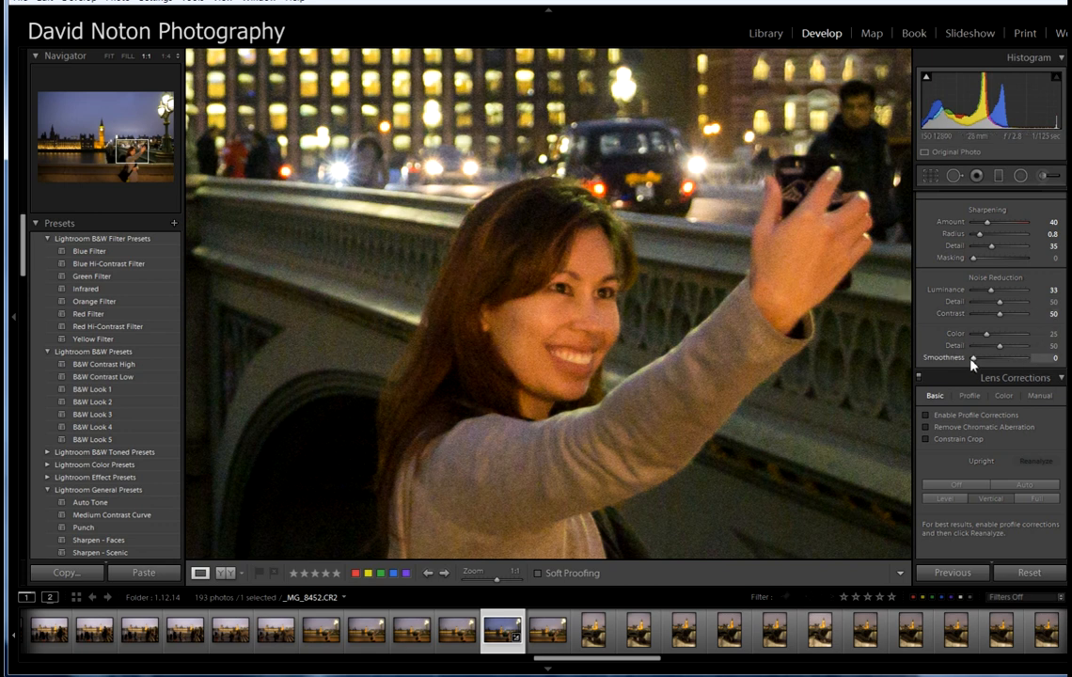
{"action": "left_click_drag", "start_coordinate": [979, 360], "coordinate": [1027, 361]}
{"action": "left_click_drag", "start_coordinate": [1025, 361], "coordinate": [993, 366]}
{"action": "left_click_drag", "start_coordinate": [1000, 365], "coordinate": [1001, 365]}
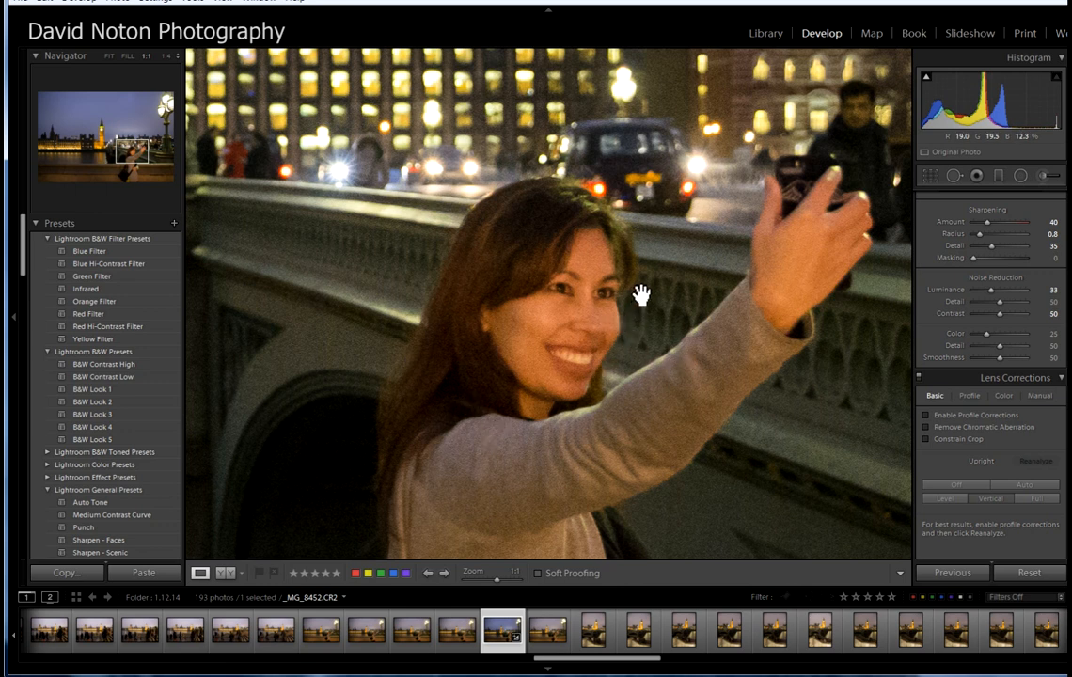
Inspect the noise at 1:1 from the woman across the lit building to the sky beside the clock tower
{"action": "left_click_drag", "start_coordinate": [641, 294], "coordinate": [701, 411]}
{"action": "left_click_drag", "start_coordinate": [633, 270], "coordinate": [765, 415]}
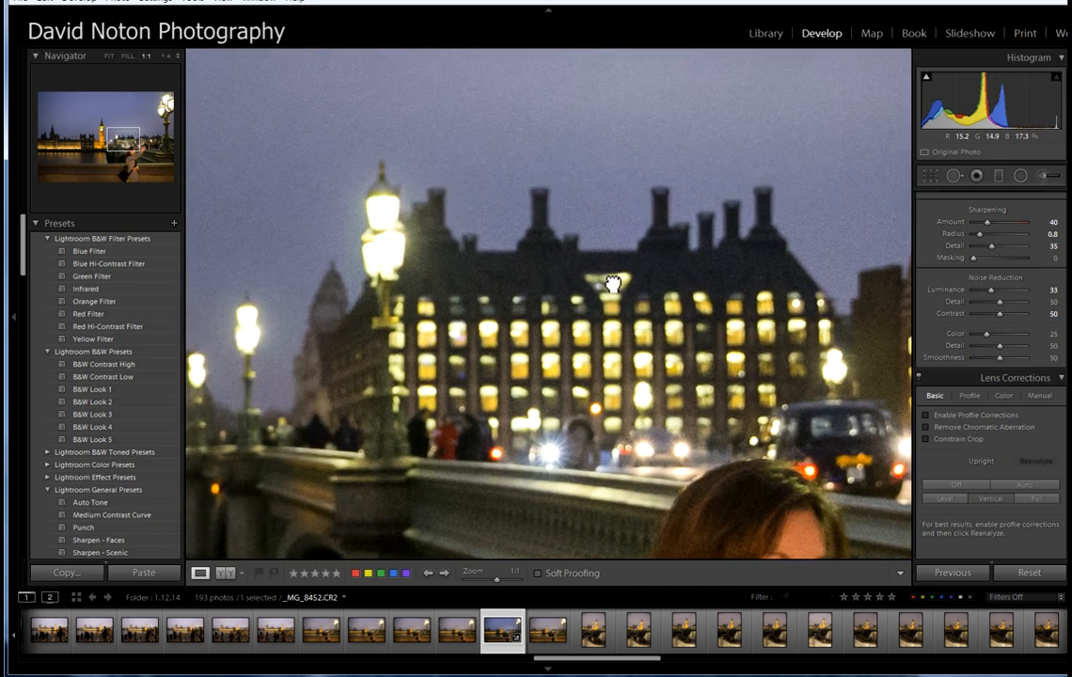
{"action": "left_click_drag", "start_coordinate": [610, 282], "coordinate": [655, 356]}
{"action": "left_click_drag", "start_coordinate": [589, 275], "coordinate": [644, 402]}
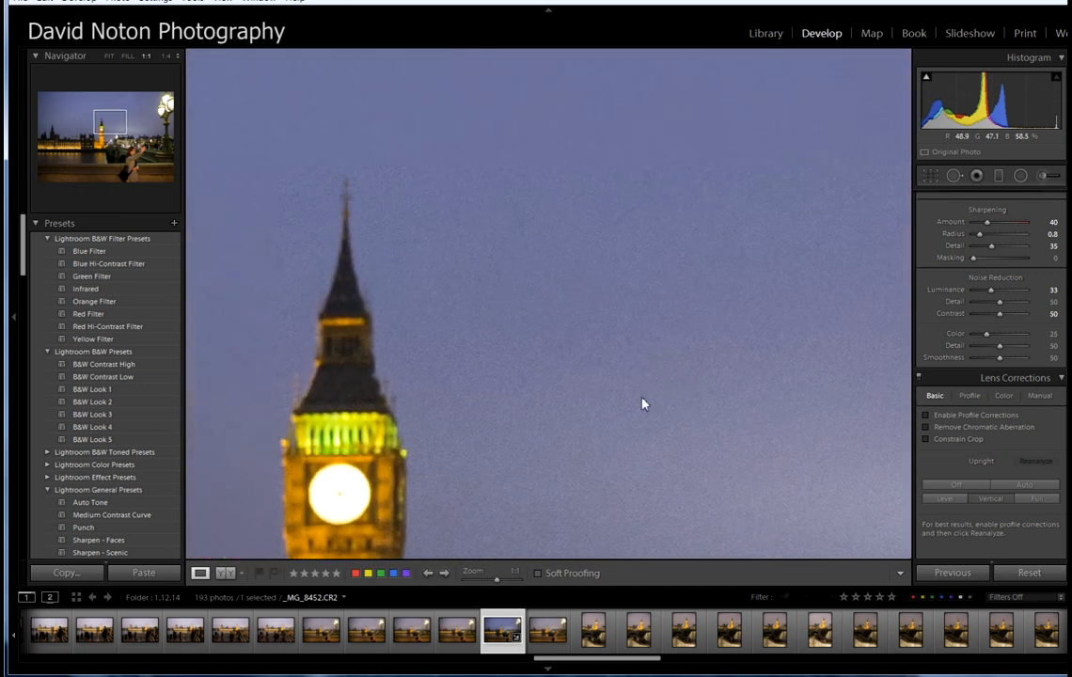
Compare before and after side by side at 1:1 across the sky, bridge lamps and woman's face, and return to the whole edited photo
{"action": "left_click", "coordinate": [226, 572]}
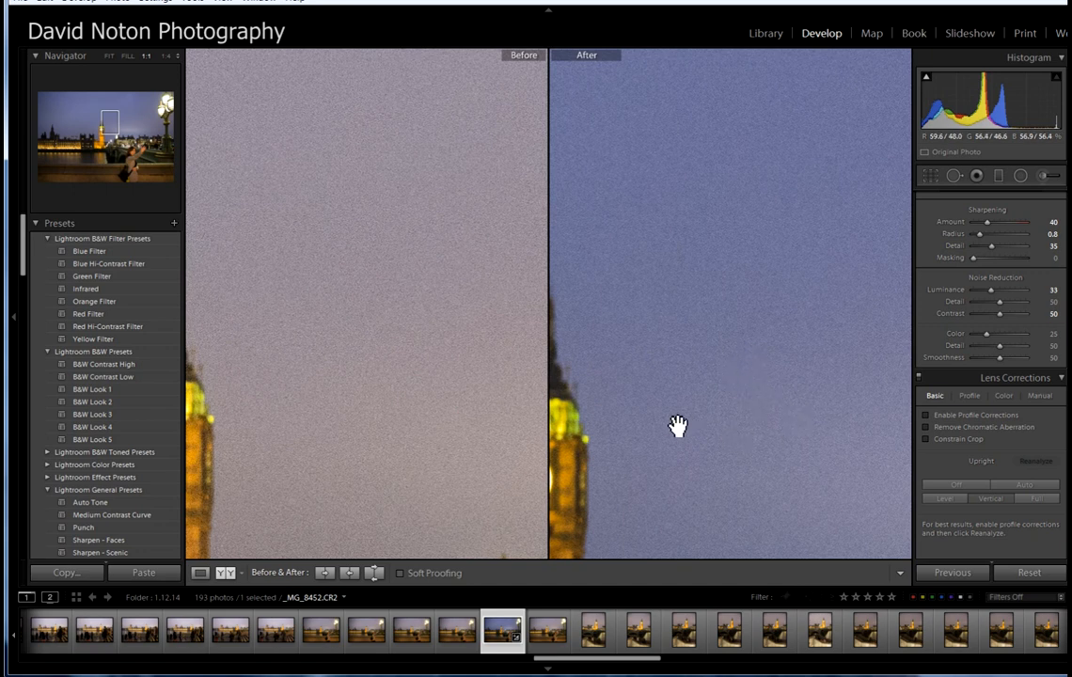
{"action": "left_click_drag", "start_coordinate": [677, 423], "coordinate": [849, 375]}
{"action": "left_click_drag", "start_coordinate": [800, 463], "coordinate": [632, 338]}
{"action": "left_click_drag", "start_coordinate": [786, 471], "coordinate": [732, 317]}
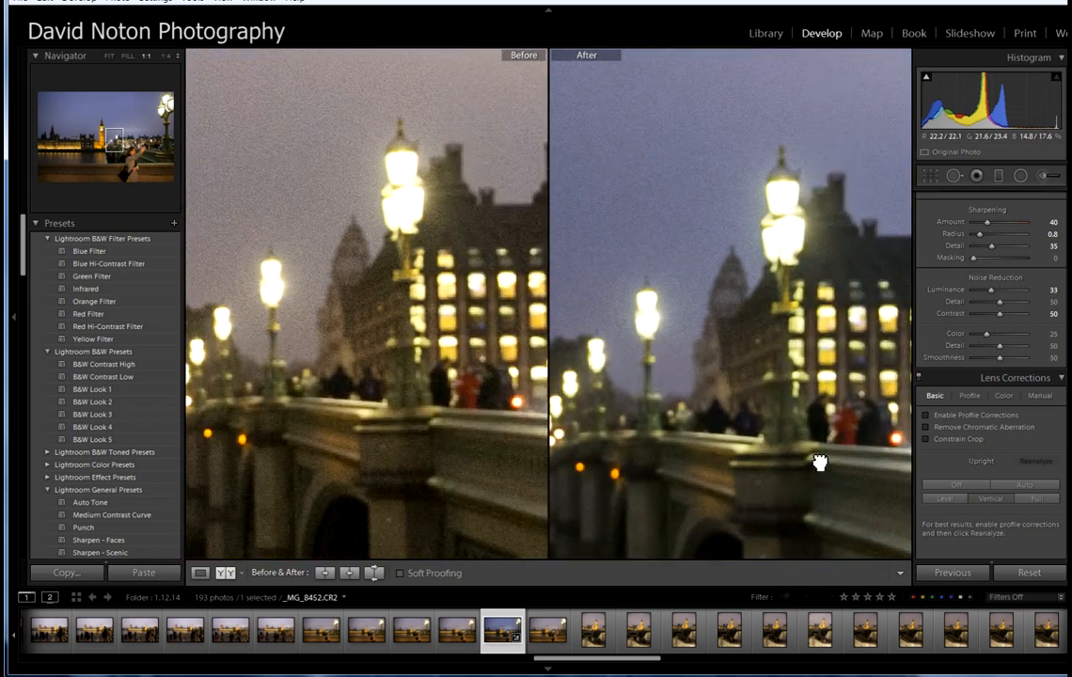
{"action": "left_click_drag", "start_coordinate": [818, 462], "coordinate": [743, 347]}
{"action": "left_click_drag", "start_coordinate": [804, 455], "coordinate": [702, 306]}
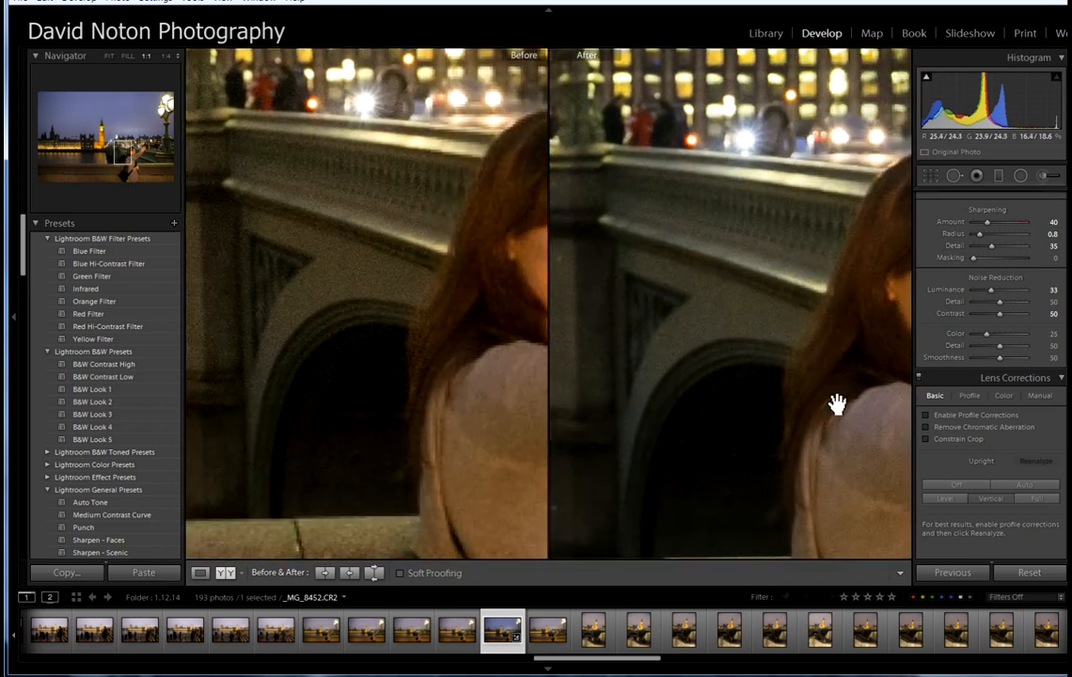
{"action": "left_click_drag", "start_coordinate": [838, 401], "coordinate": [629, 401]}
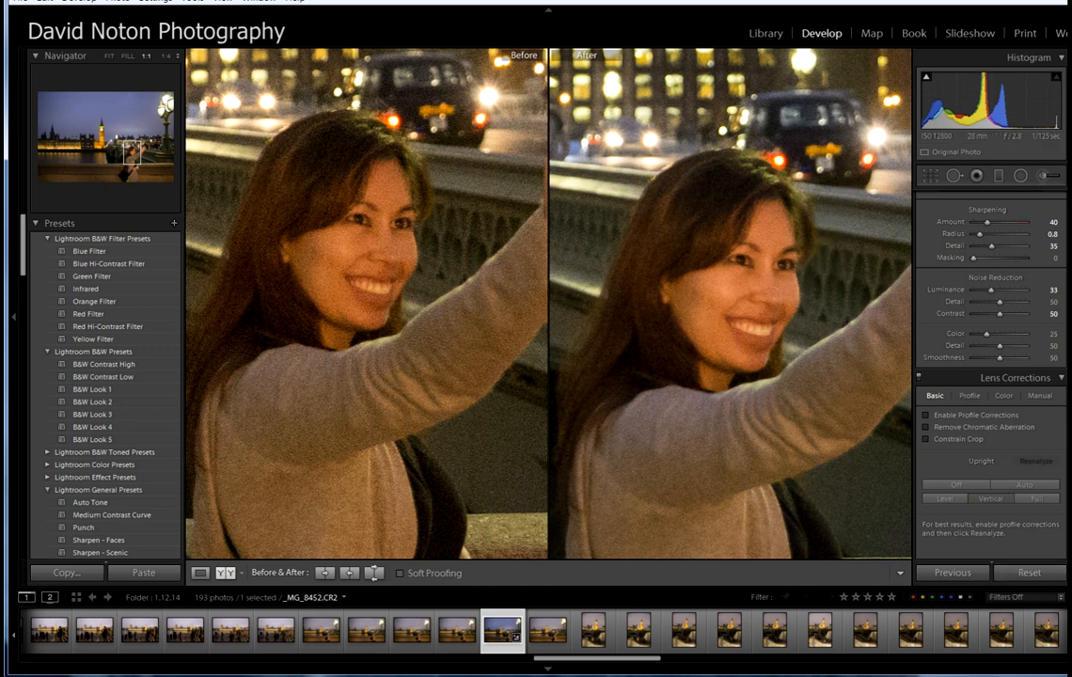
{"action": "left_click", "coordinate": [199, 573]}
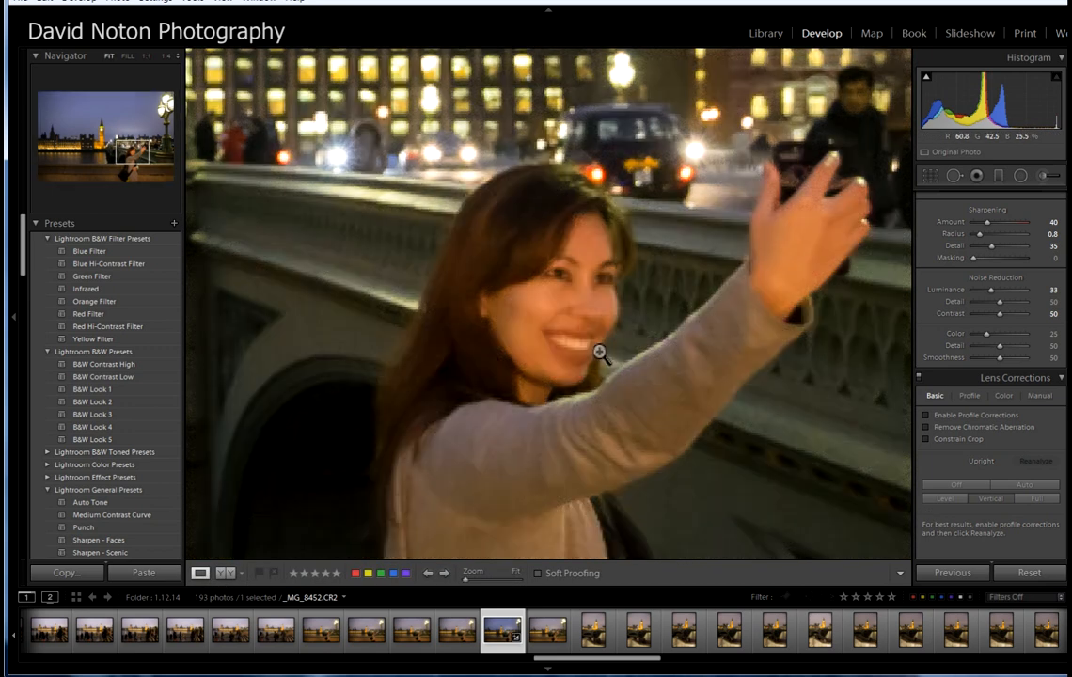
{"action": "left_click", "coordinate": [598, 354]}
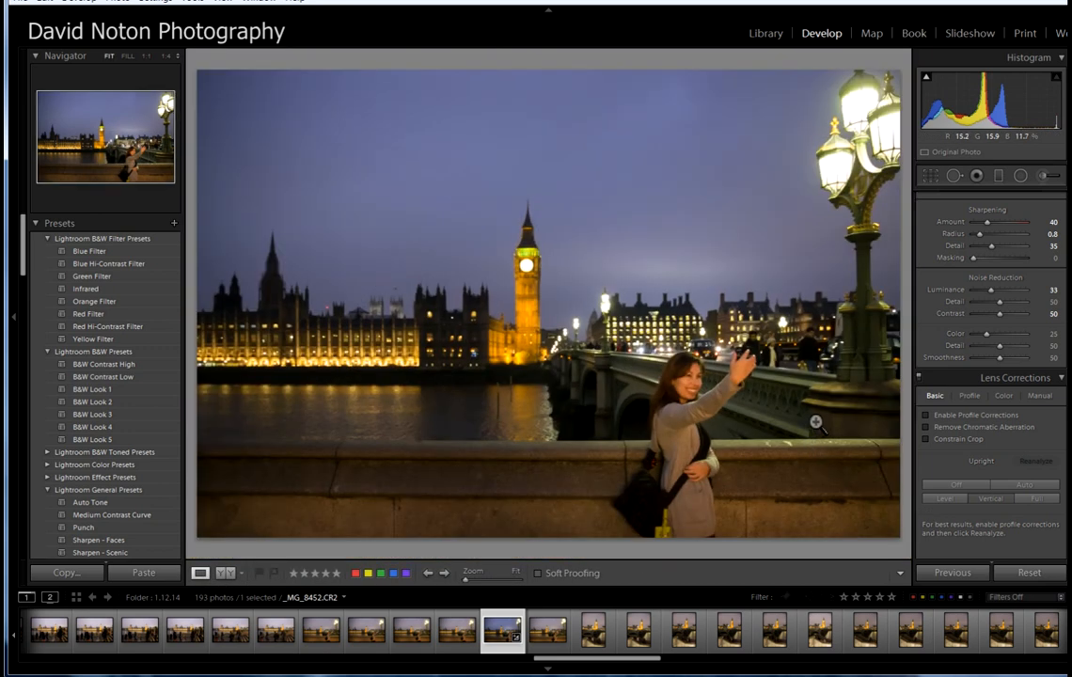